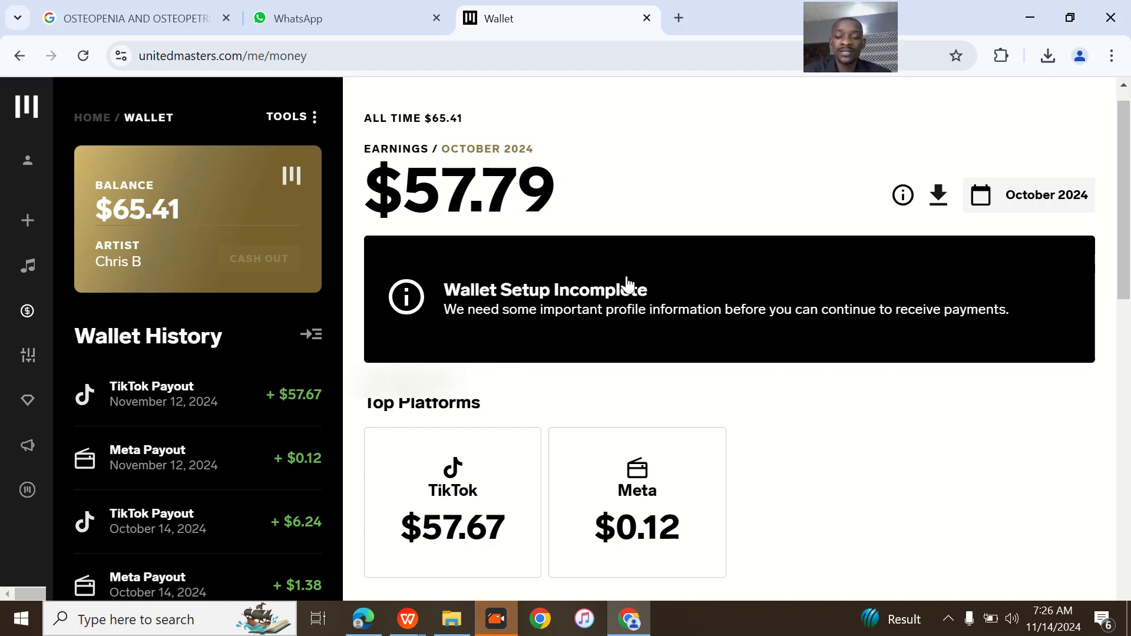
- Open the Wallet Setup panel from the incomplete banner, showing no payout method or tax form
drag(661, 296, 450, 303)
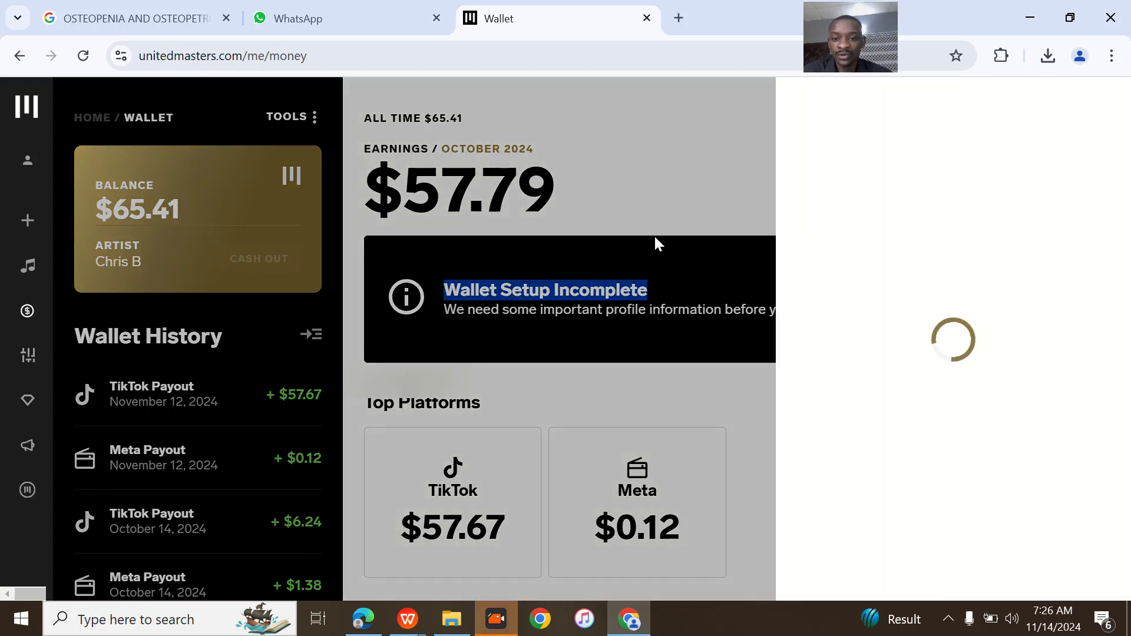
click(695, 247)
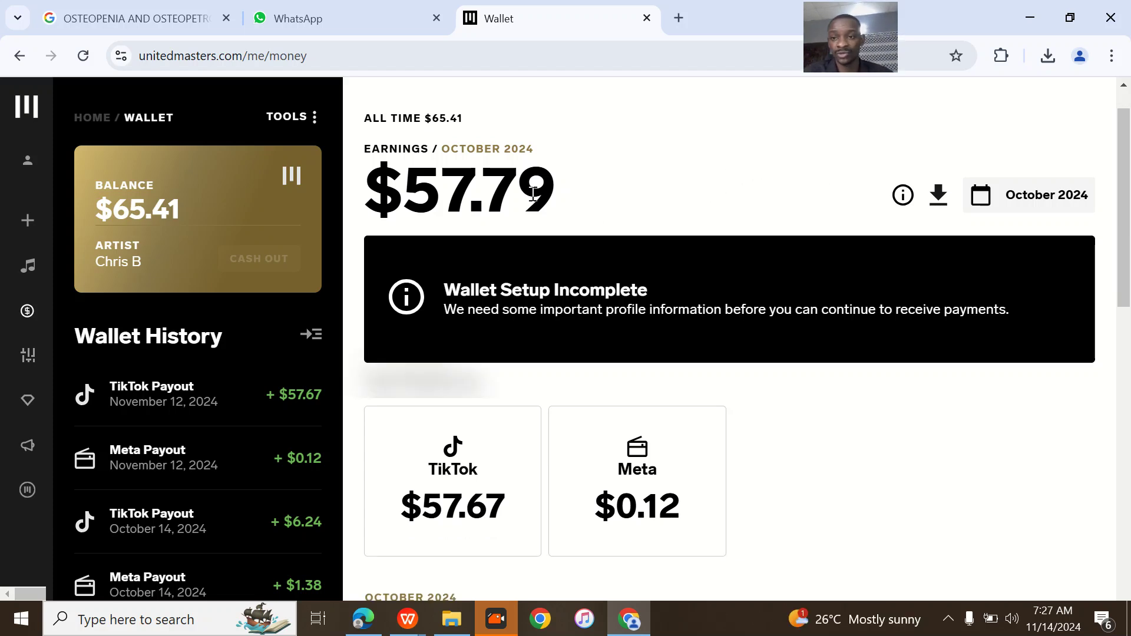
click(559, 321)
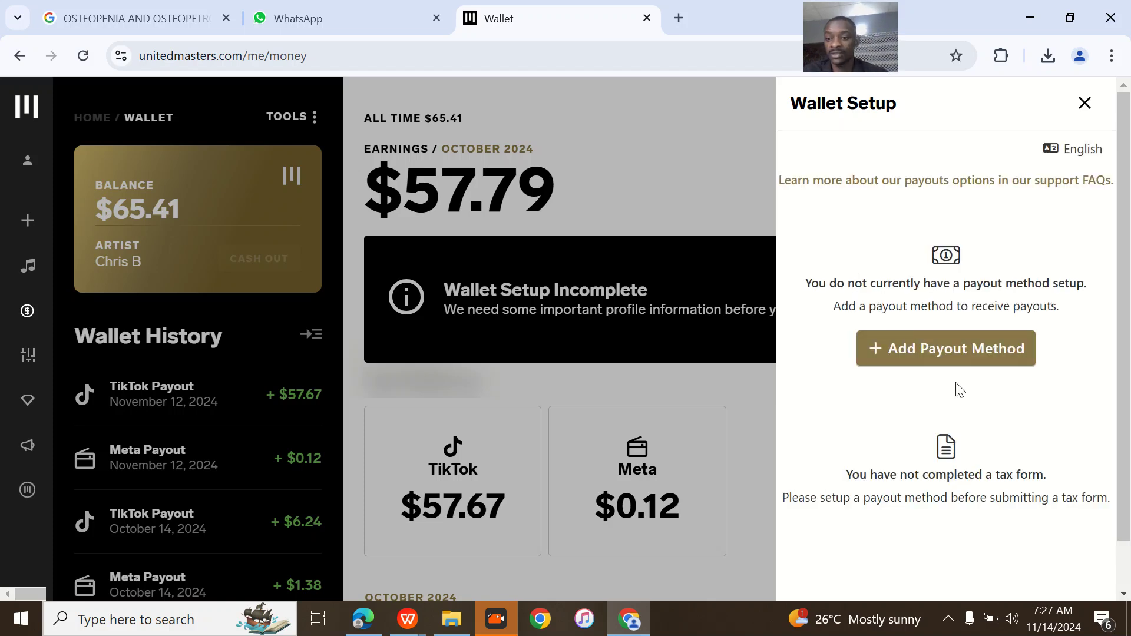
- Start adding a payout method and replace the first and last name with the account holder's new name
click(931, 358)
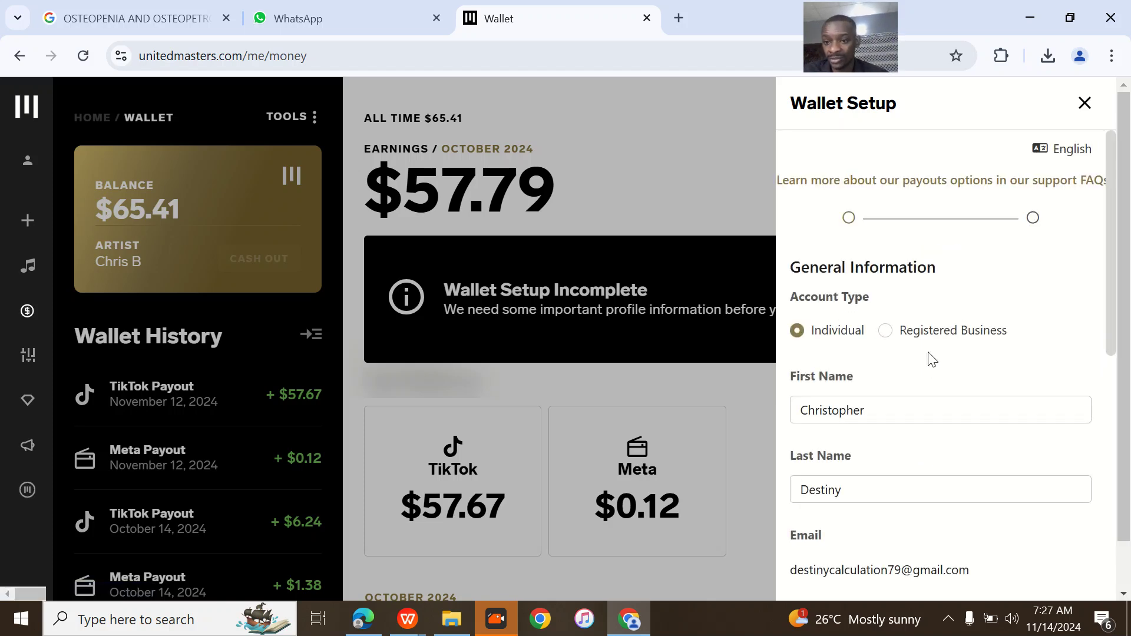
scroll(857, 342, down, 2)
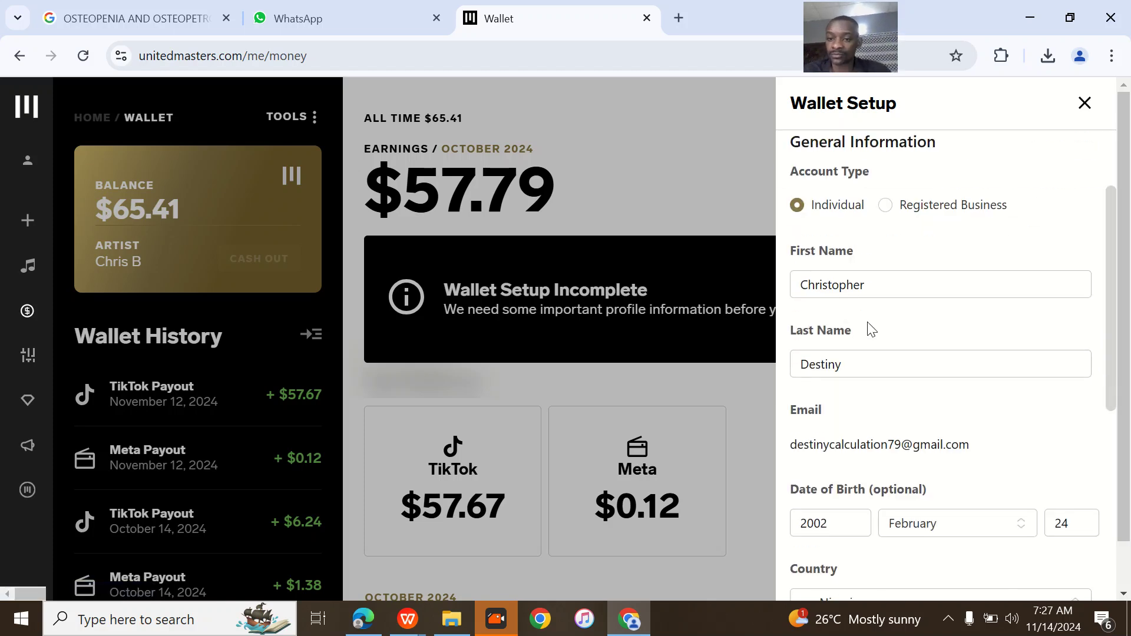
double_click(883, 286)
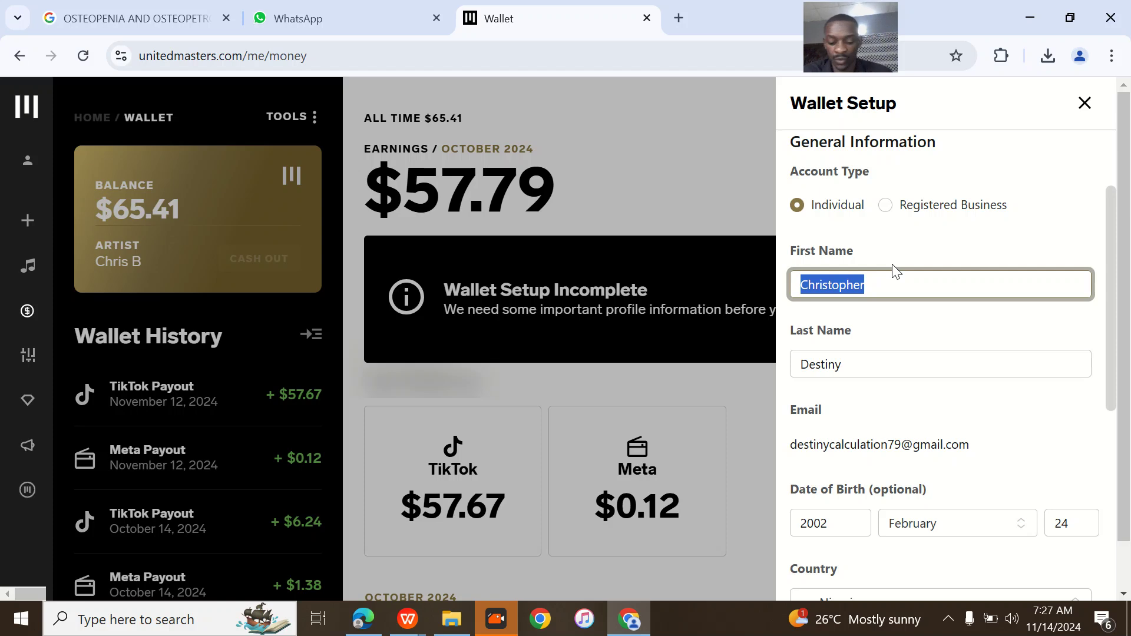
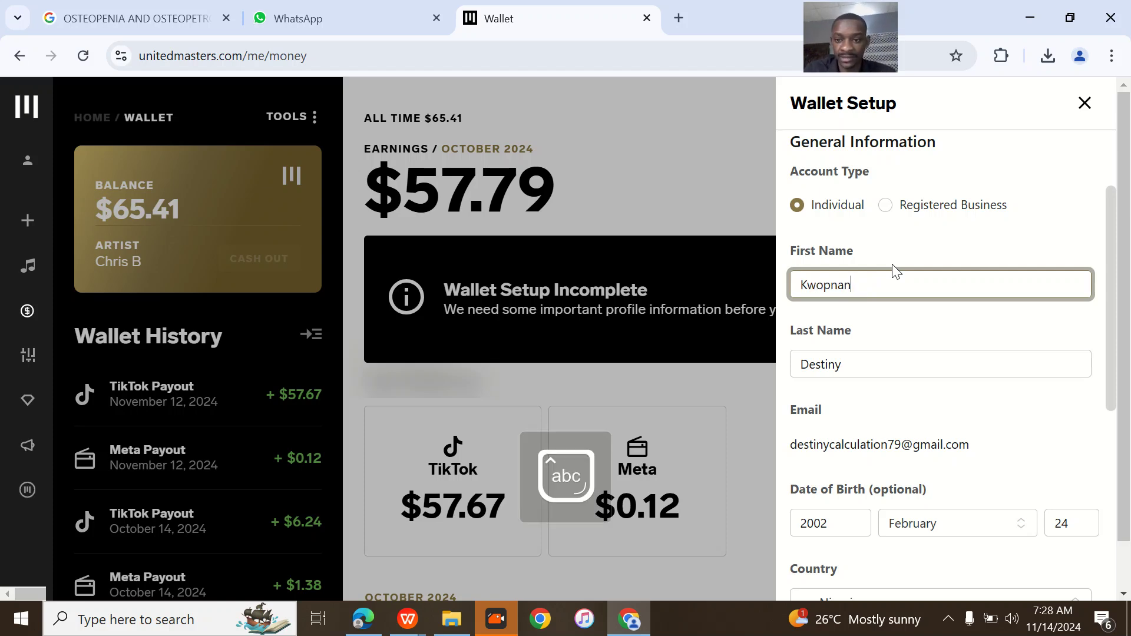
double_click(854, 362)
- Scroll past the birth year field and open the Country list for the address
scroll(833, 418, down, 3)
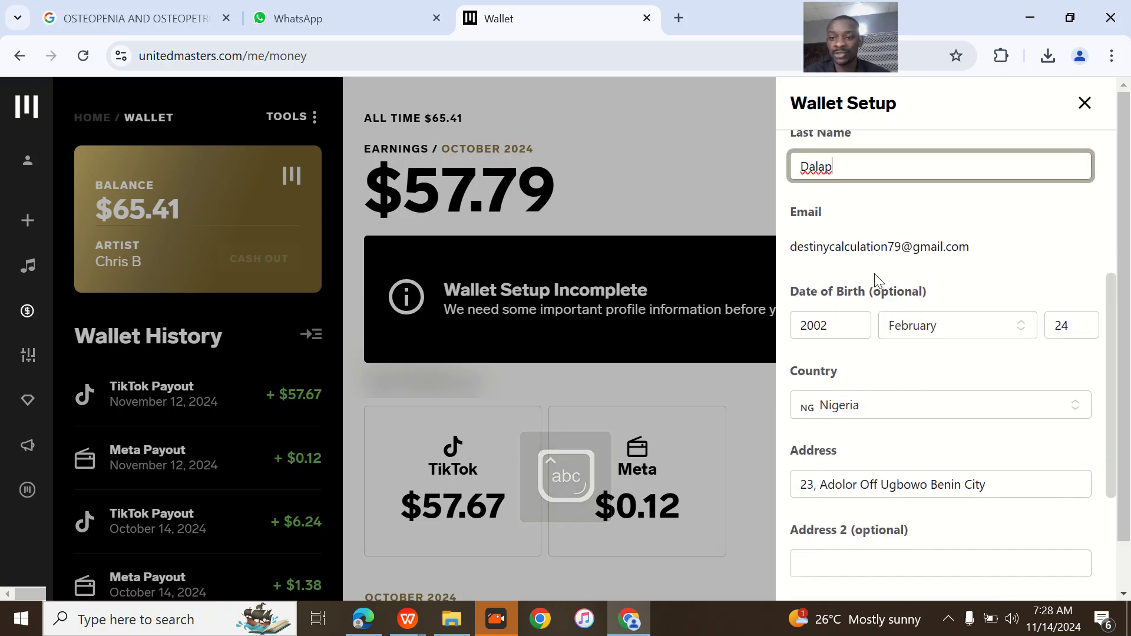
scroll(875, 274, down, 1)
double_click(849, 265)
click(869, 335)
scroll(884, 328, down, 1)
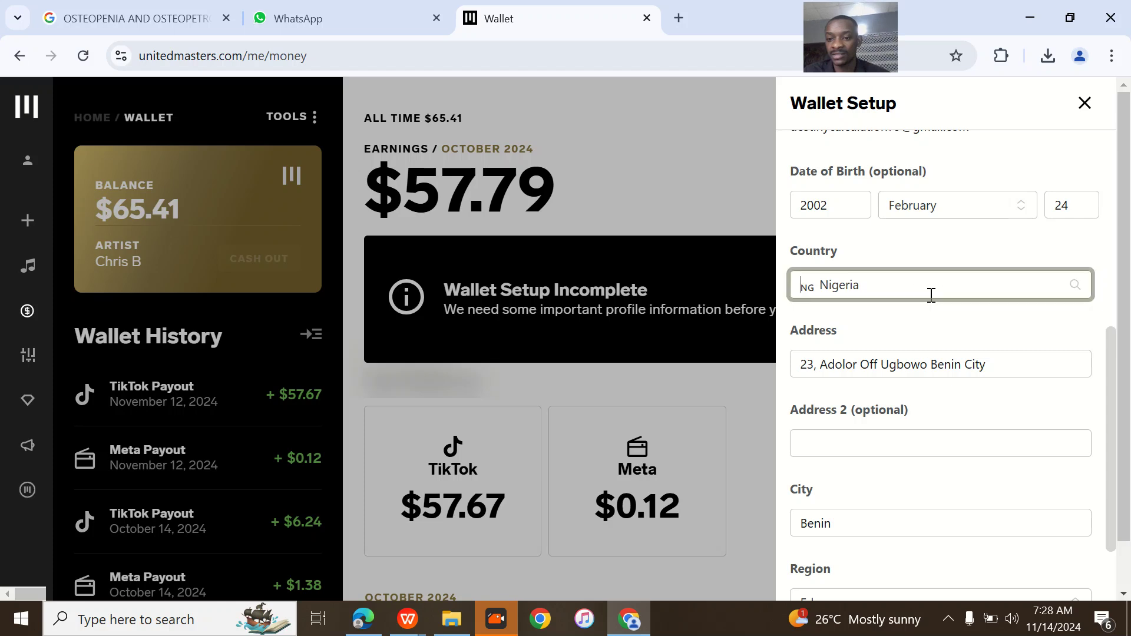
click(936, 293)
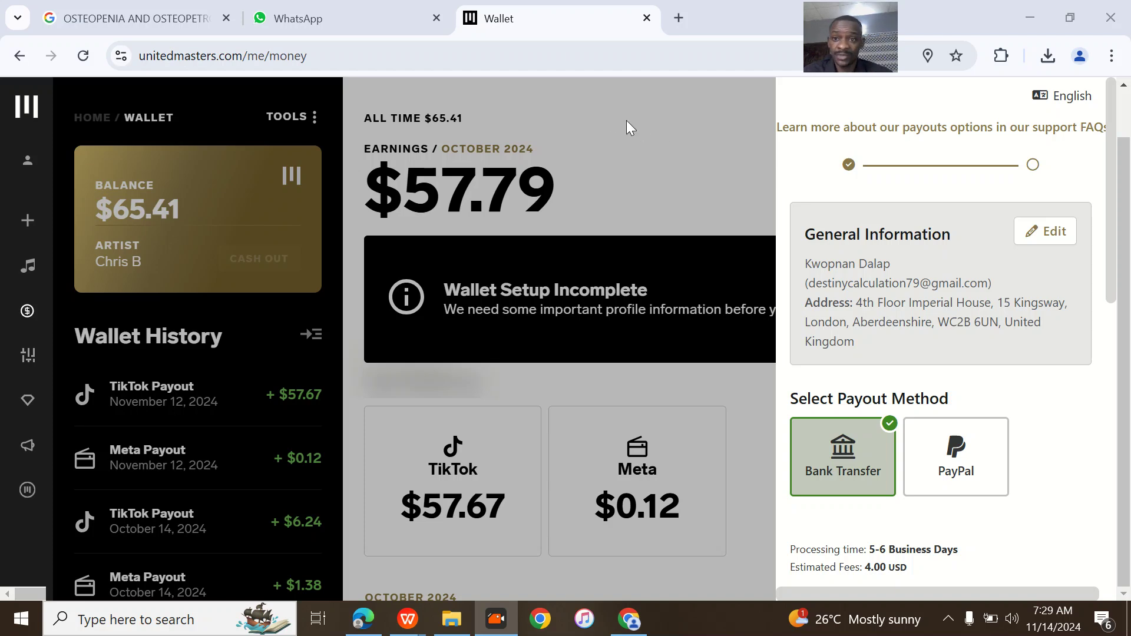
- Finish the bank payout step and start submitting a tax form
scroll(818, 423, down, 4)
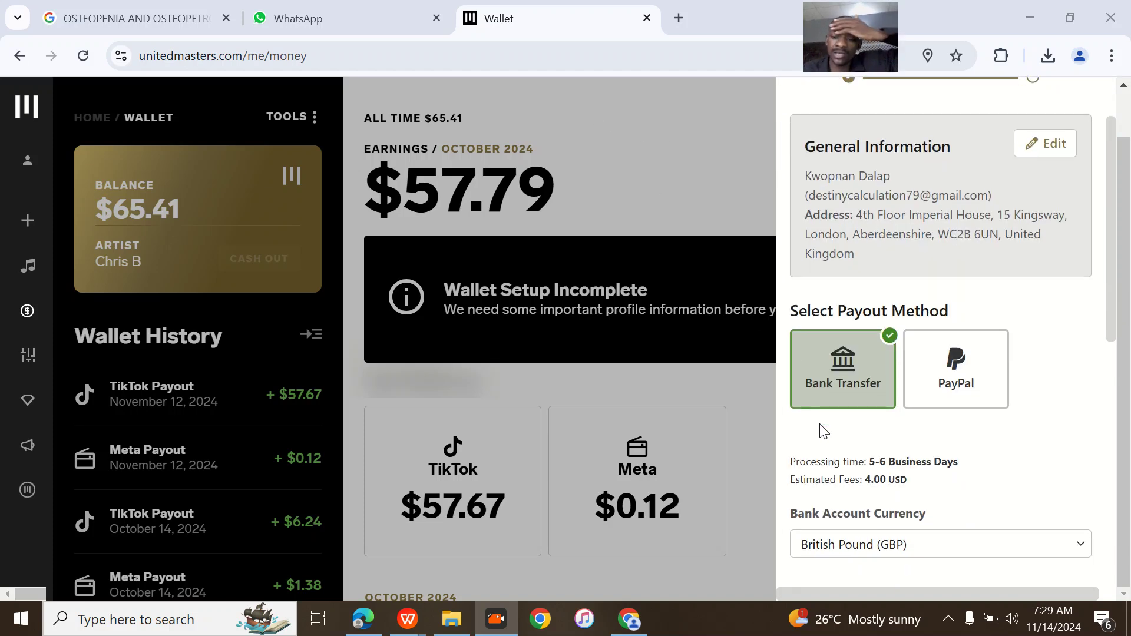
scroll(823, 430, up, 4)
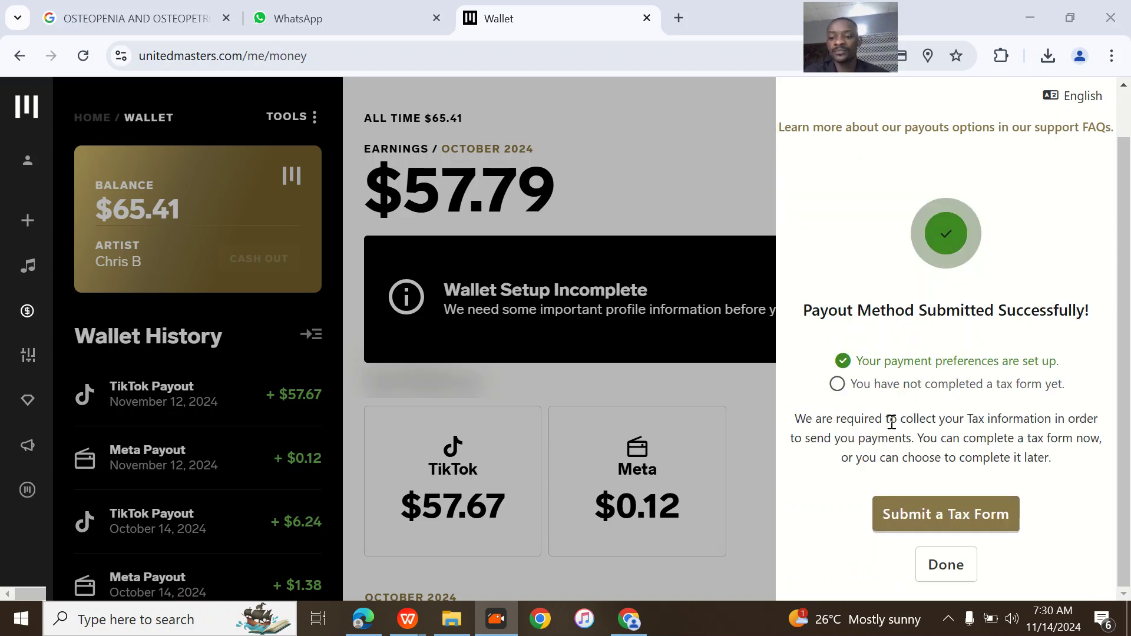
click(945, 520)
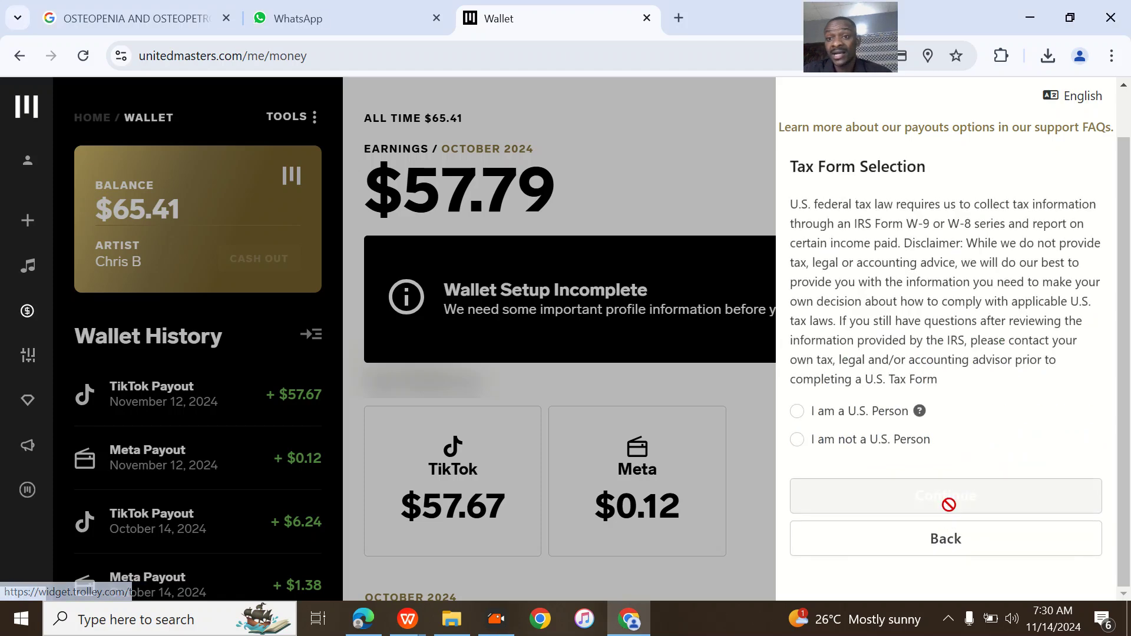
- Declare not a U.S. Person filing as an Individual, open the W-8BEN and tick the first certification
click(798, 412)
click(797, 439)
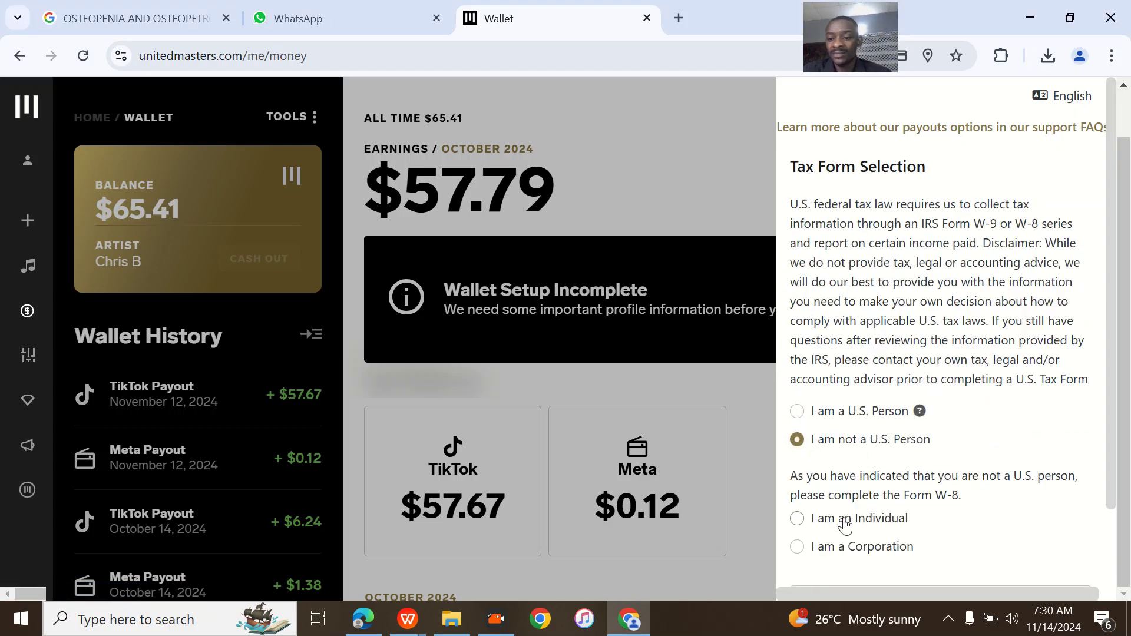
scroll(842, 524, down, 2)
click(808, 429)
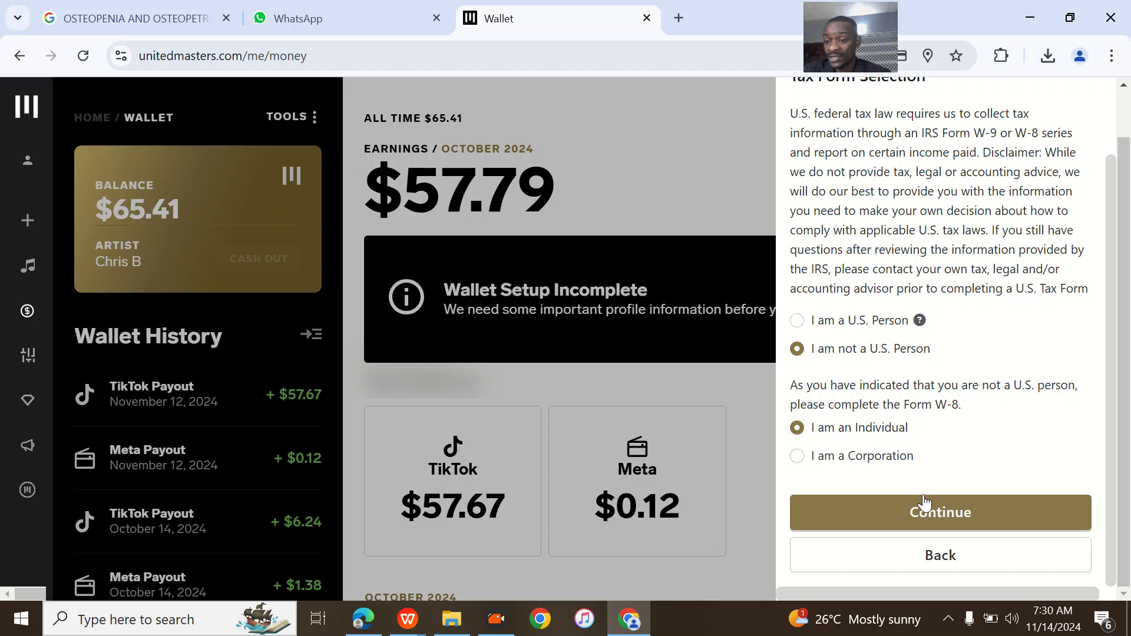
click(945, 518)
click(797, 288)
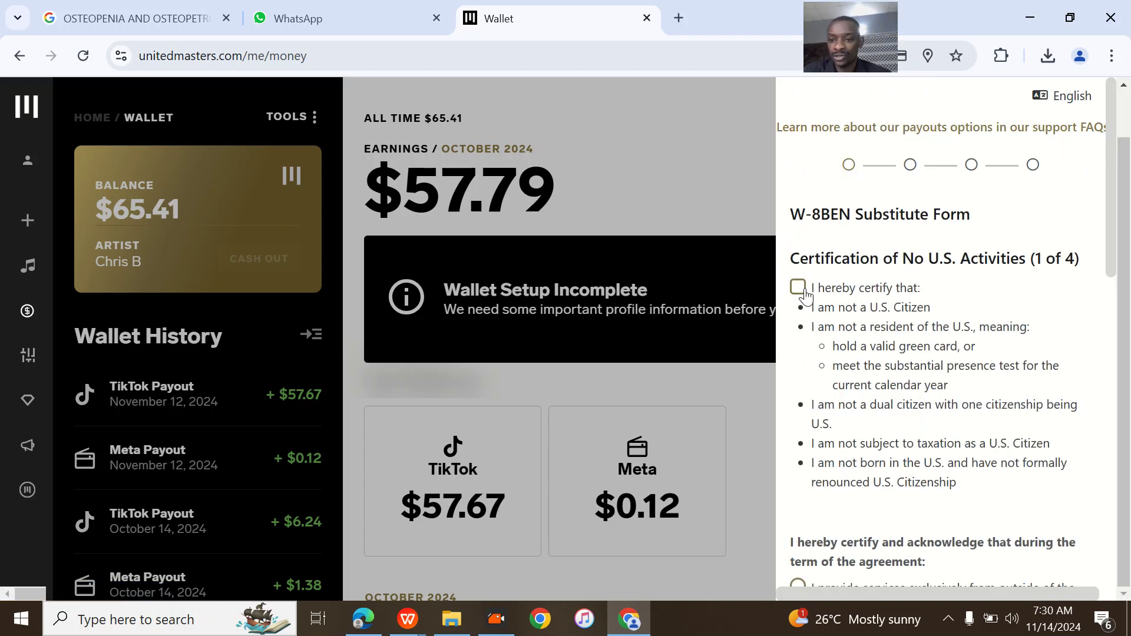
- Certify that services are provided only outside the United States
scroll(858, 478, down, 5)
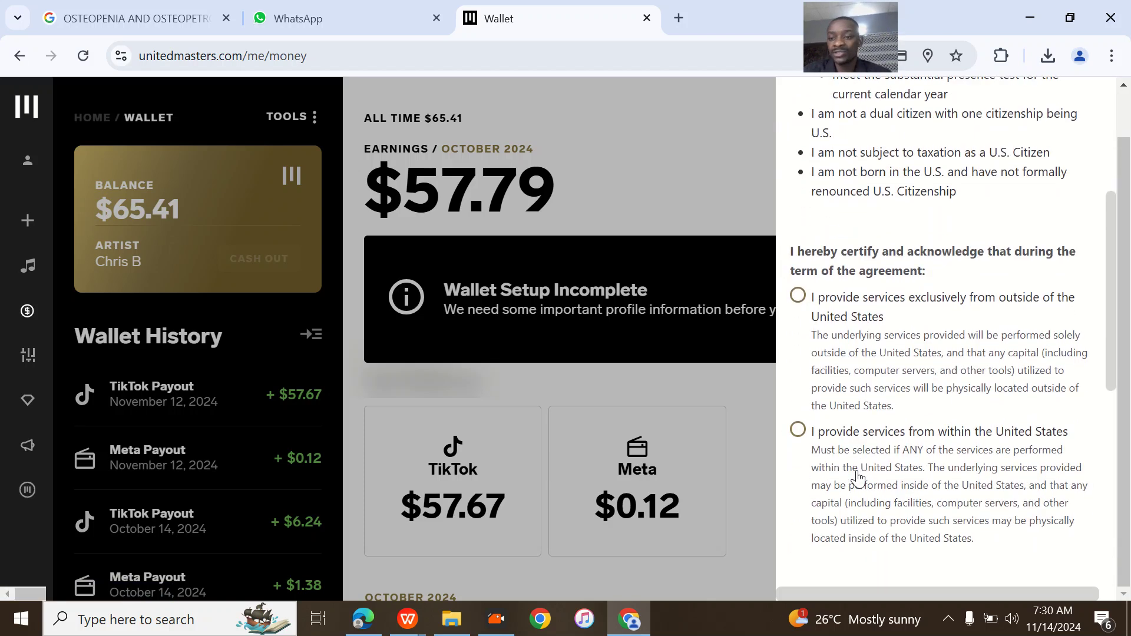
click(798, 431)
click(797, 296)
scroll(835, 330, down, 2)
scroll(835, 330, down, 5)
scroll(834, 330, up, 7)
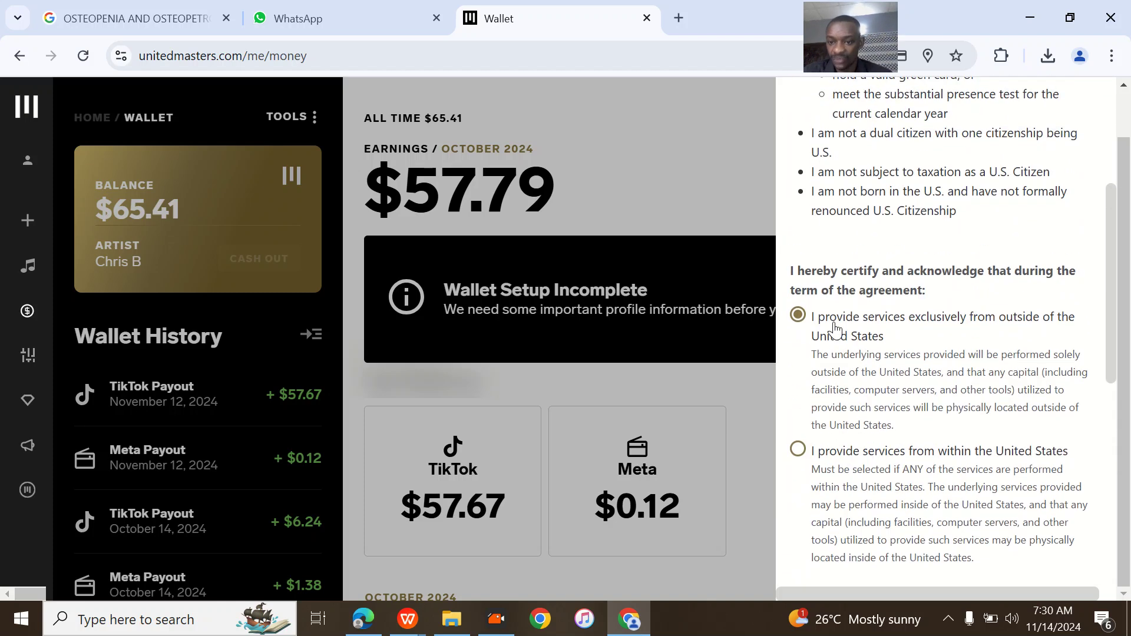
scroll(834, 330, down, 6)
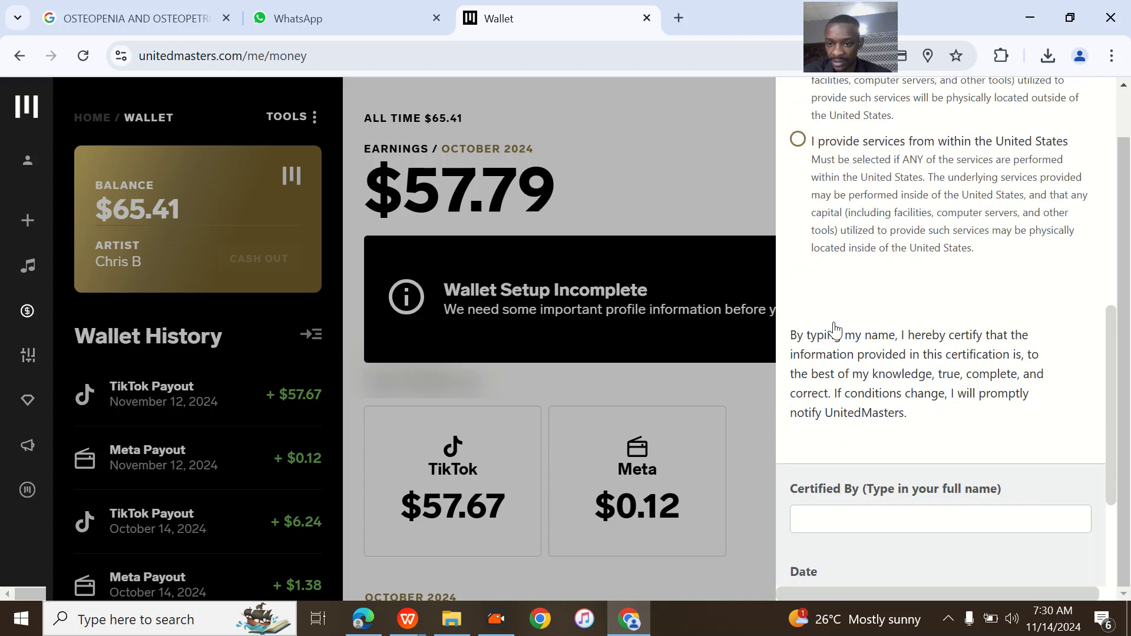
- Sign Certified By with the account holder's full name and submit the certification
click(892, 477)
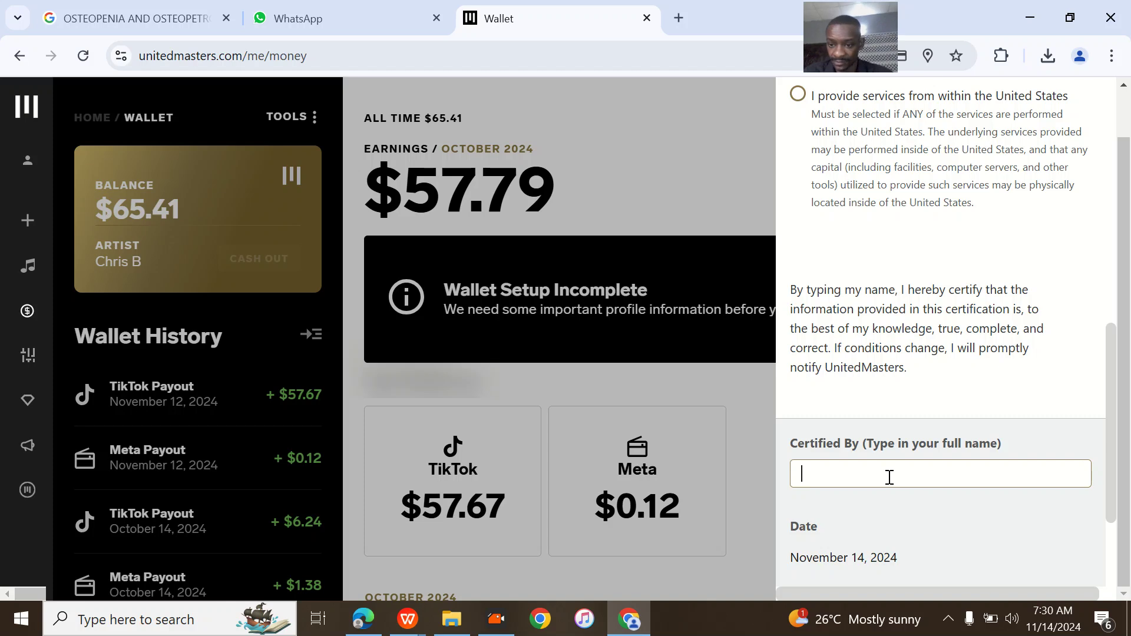
key(Caps_Lock)
key(Caps_Lock)
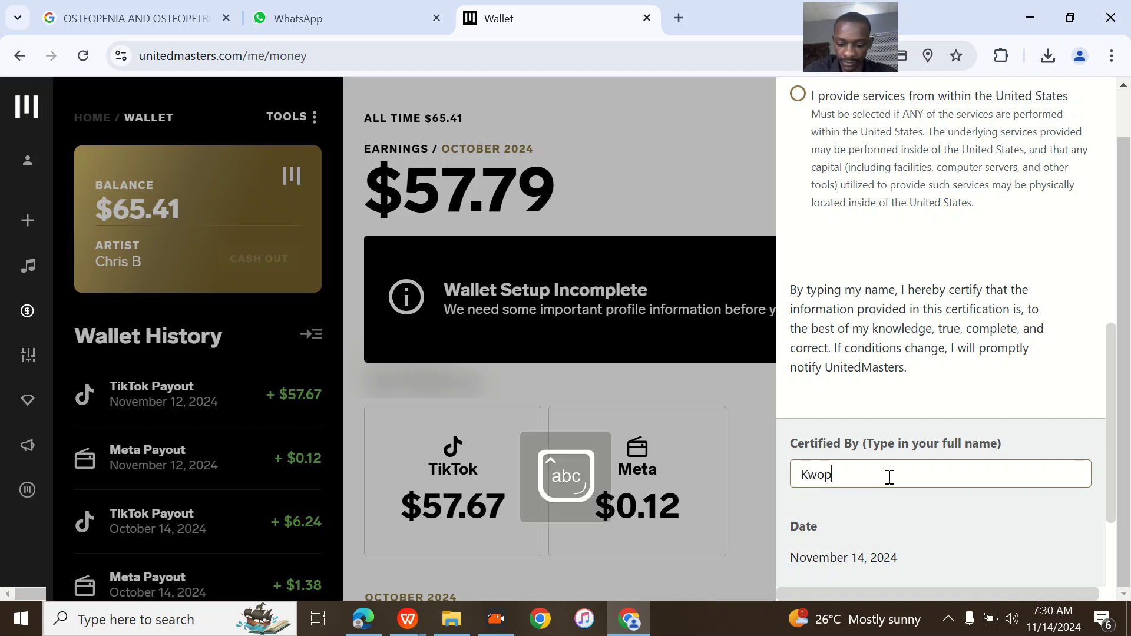
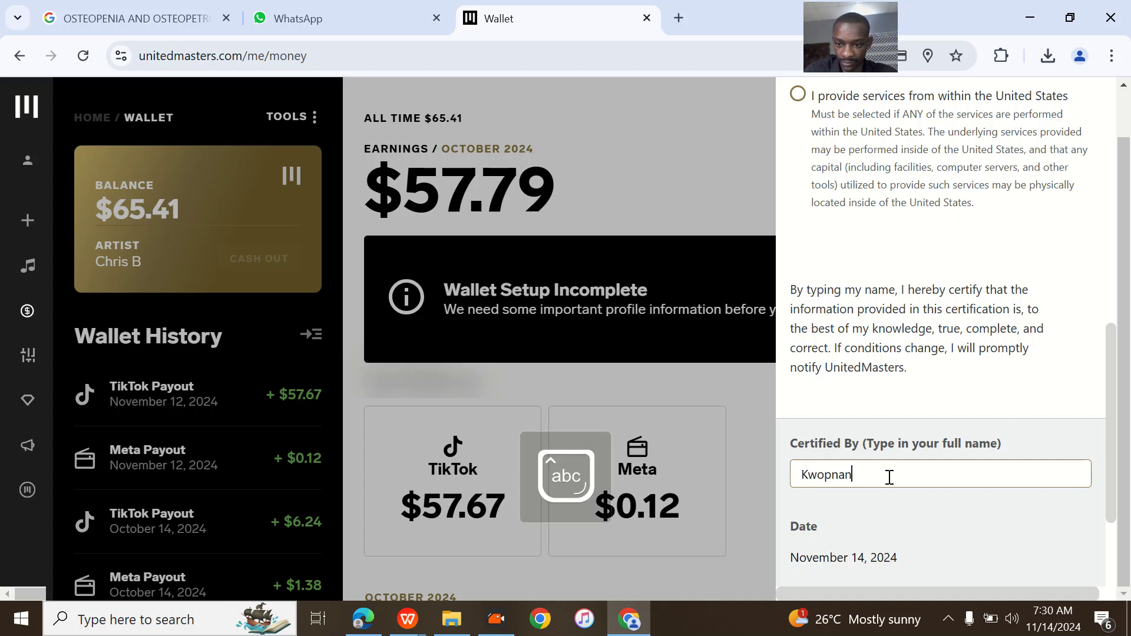
key(Caps_Lock)
key(Caps_Lock)
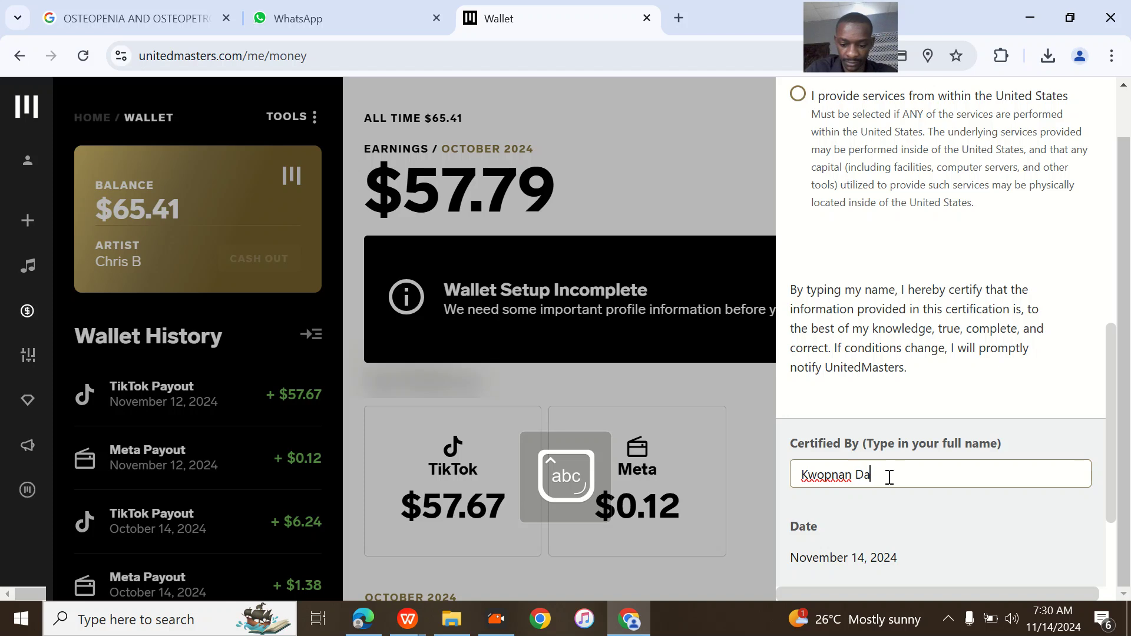
scroll(889, 476, down, 3)
click(937, 521)
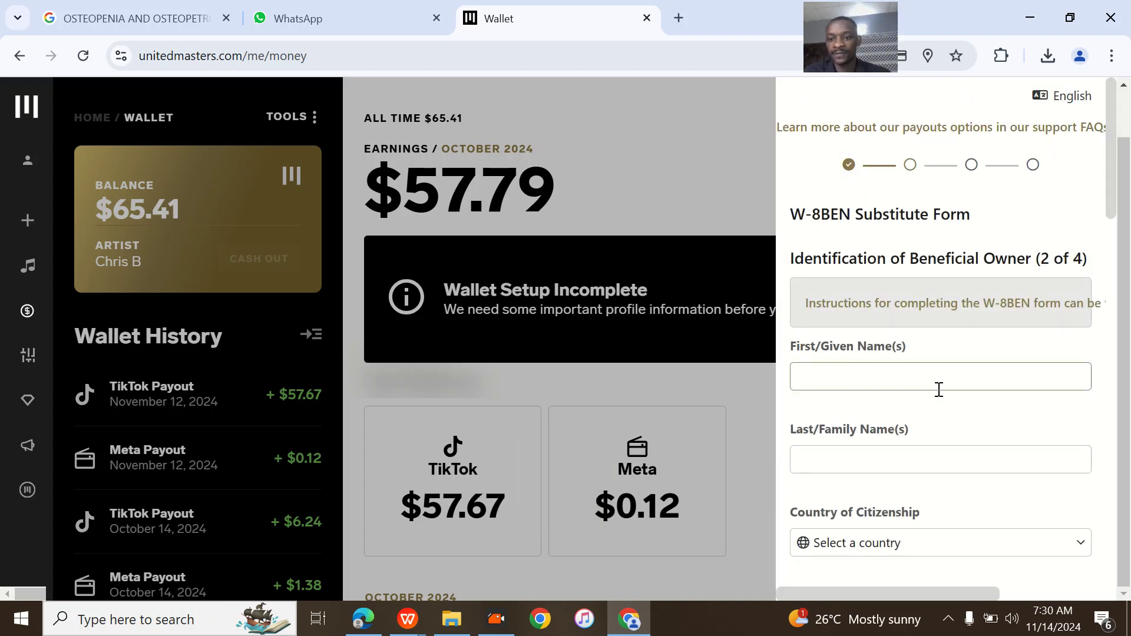
- Fill the beneficial owner's name from the profile, then open Country of Citizenship and FTIN type lists
click(882, 381)
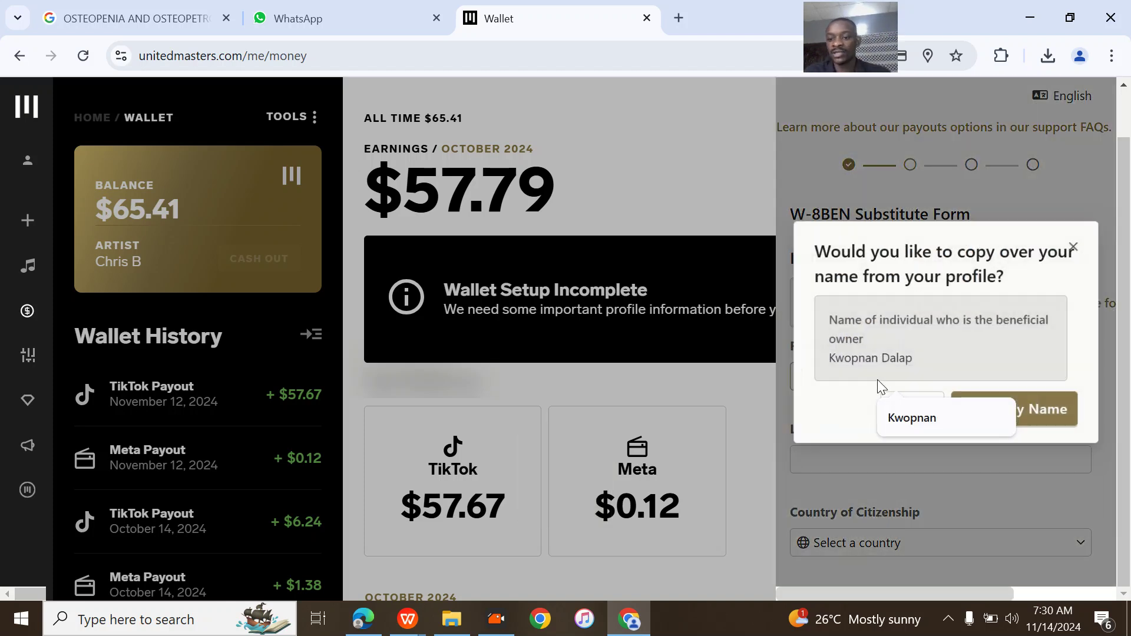
click(1019, 425)
scroll(934, 404, down, 4)
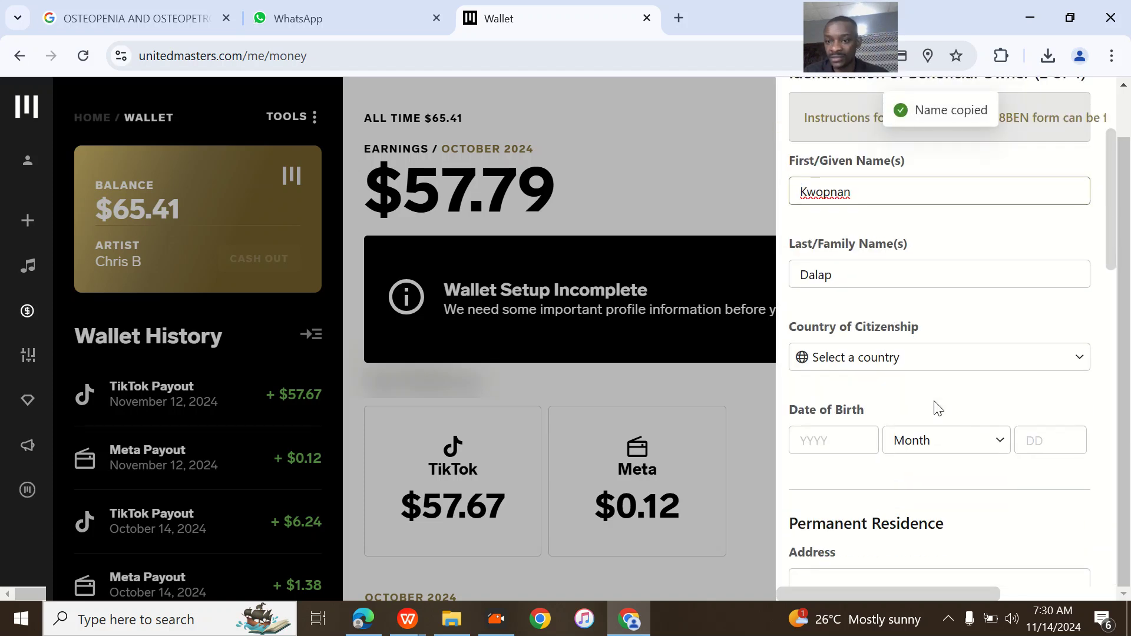
click(855, 323)
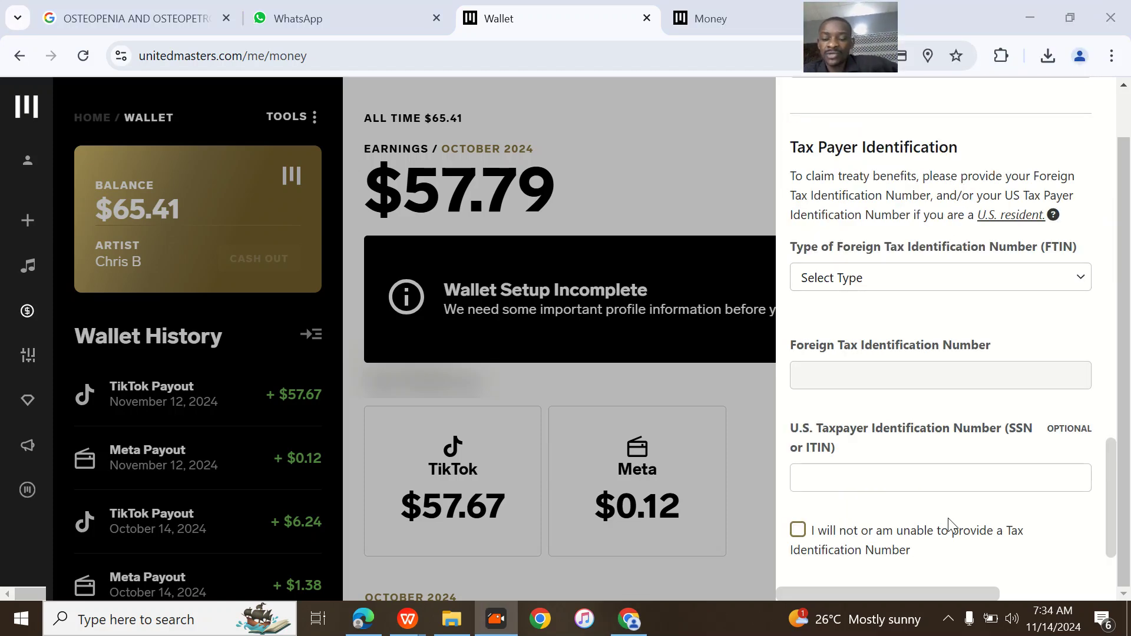
scroll(940, 334, down, 1)
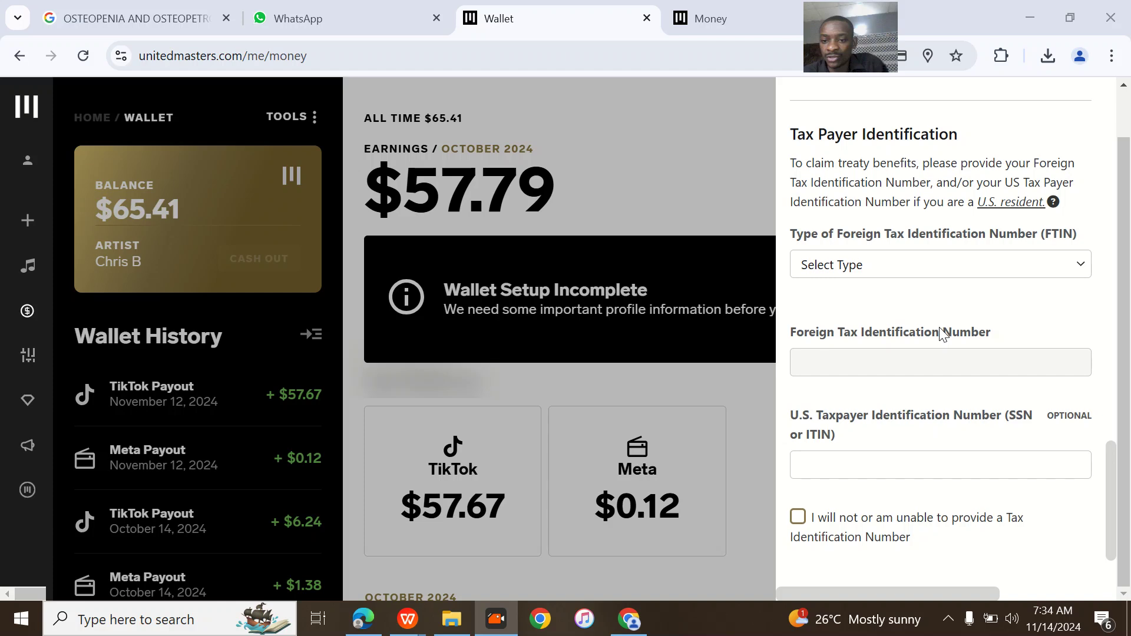
click(914, 269)
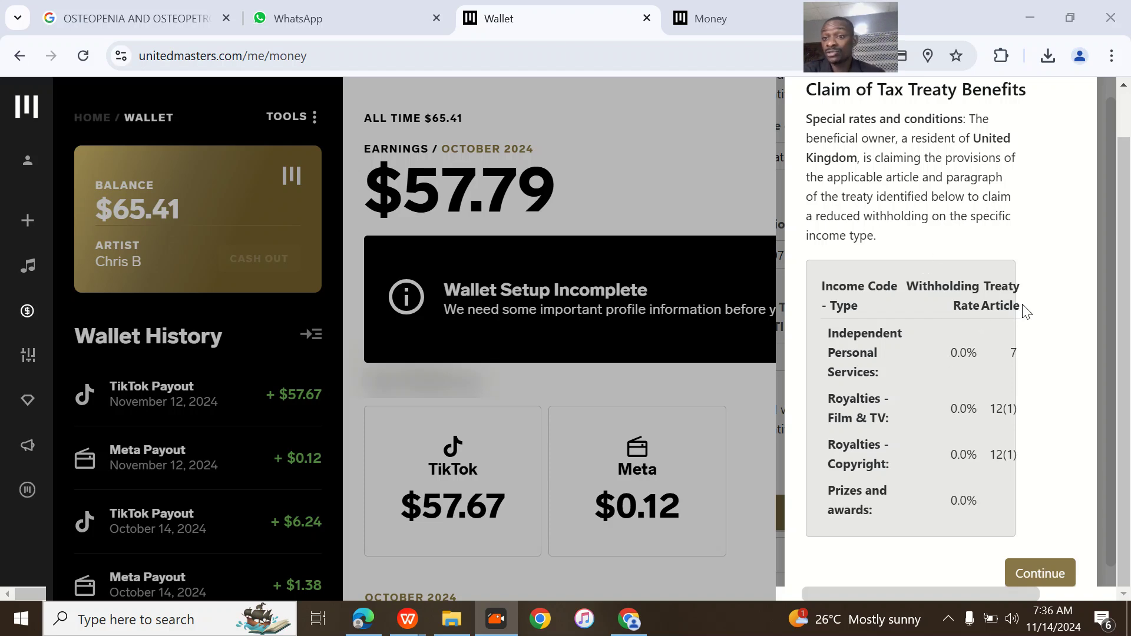
- Review the United Kingdom treaty table, highlighting the 0.0% Film & TV and prizes rates
right_click(981, 349)
right_click(979, 356)
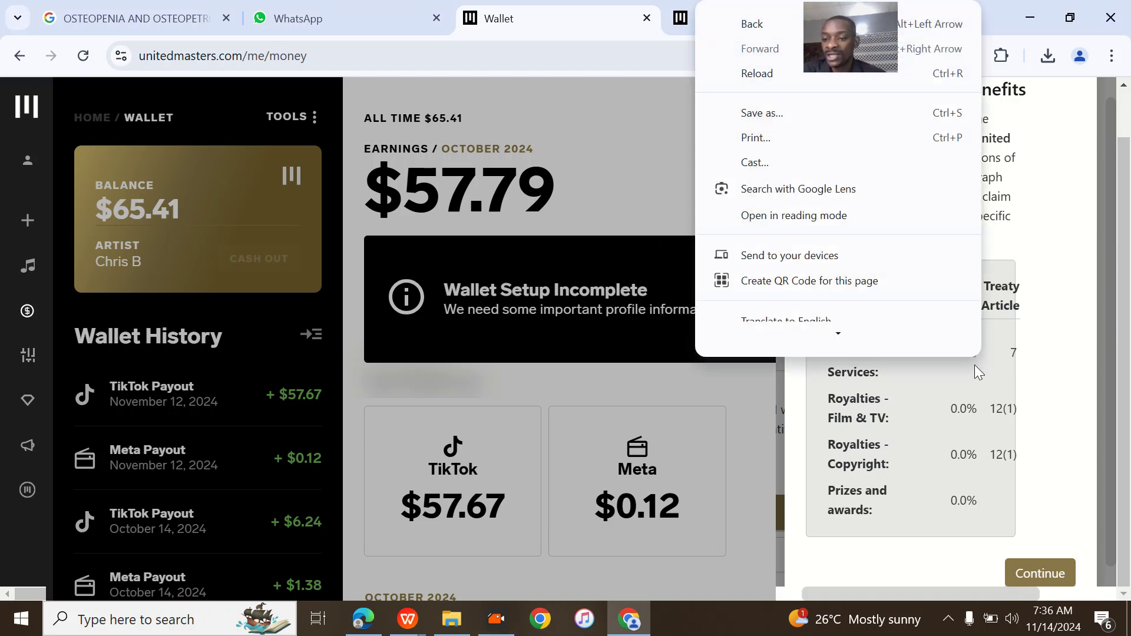
click(975, 361)
double_click(964, 408)
click(971, 445)
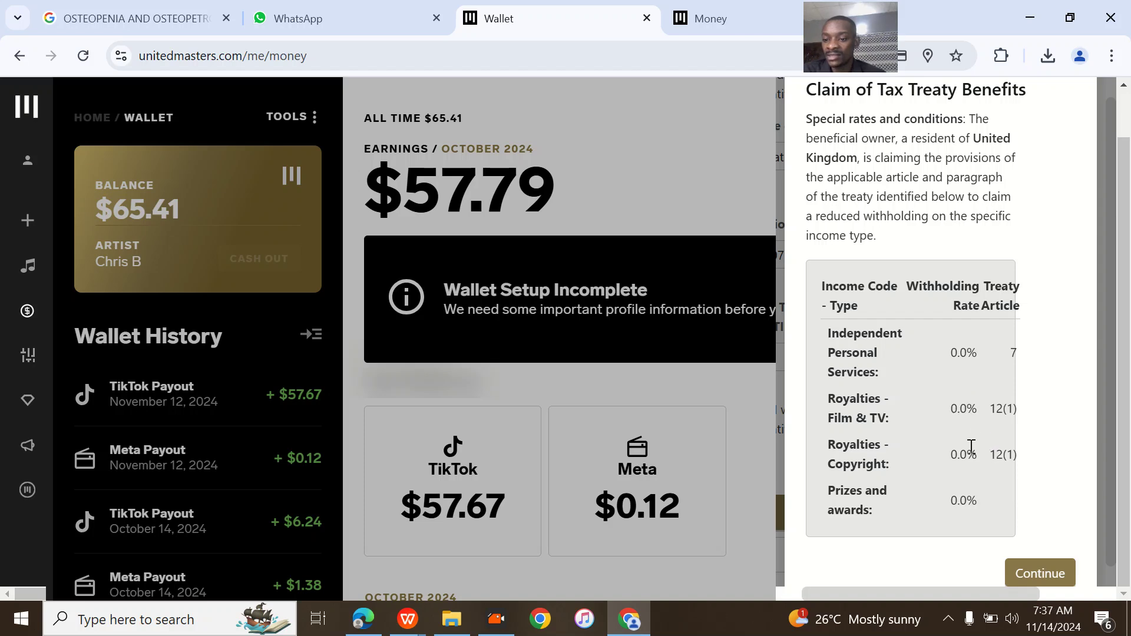
drag(977, 500, 961, 497)
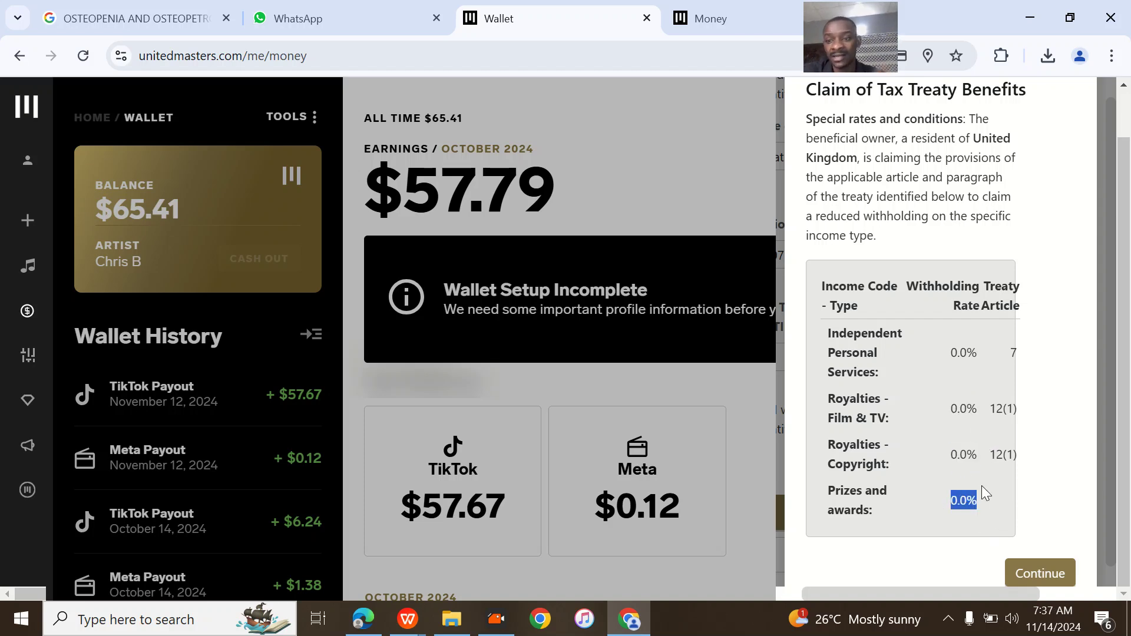
right_click(1050, 580)
- Accept the treaty rates and confirm the Review step to reach Certification (4 of 4)
click(1057, 577)
click(1059, 577)
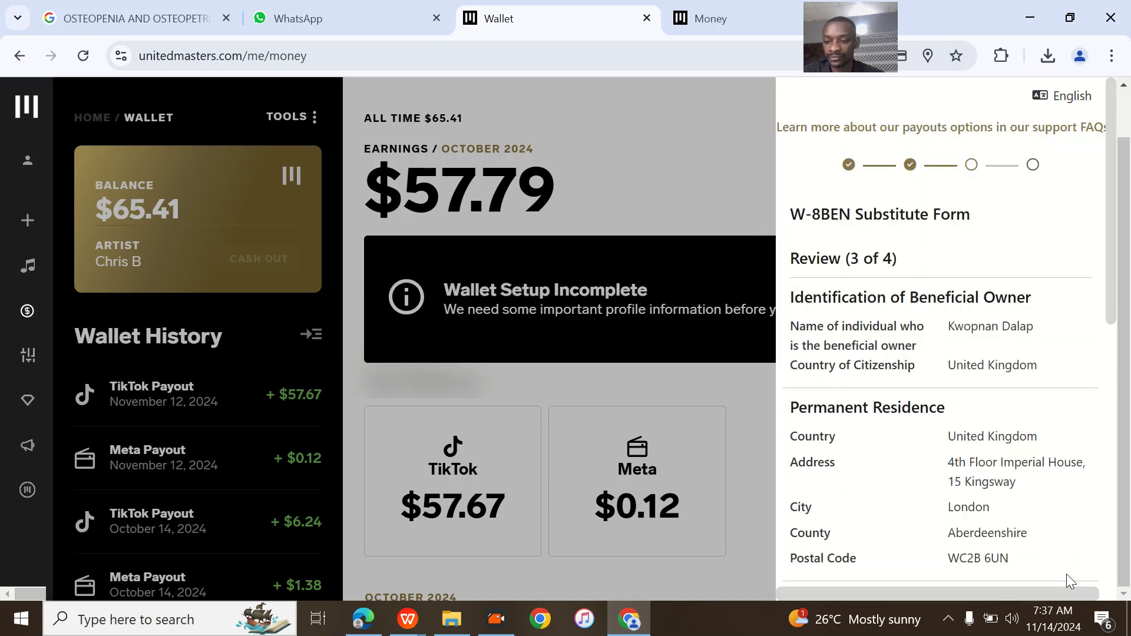
scroll(1037, 482, down, 4)
scroll(1036, 481, down, 3)
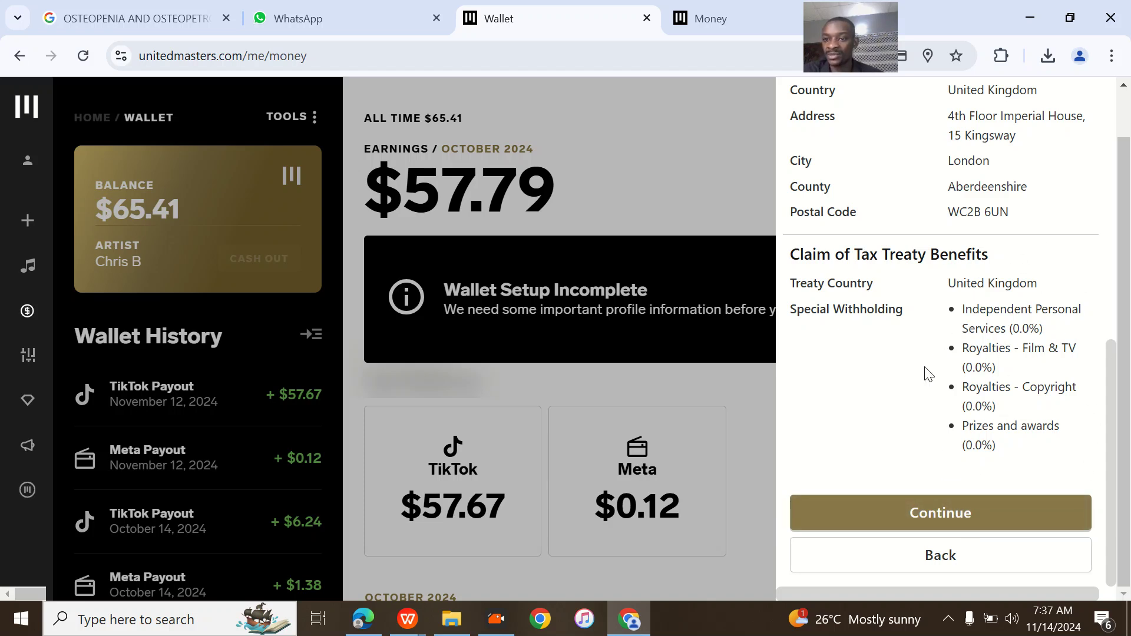
click(946, 516)
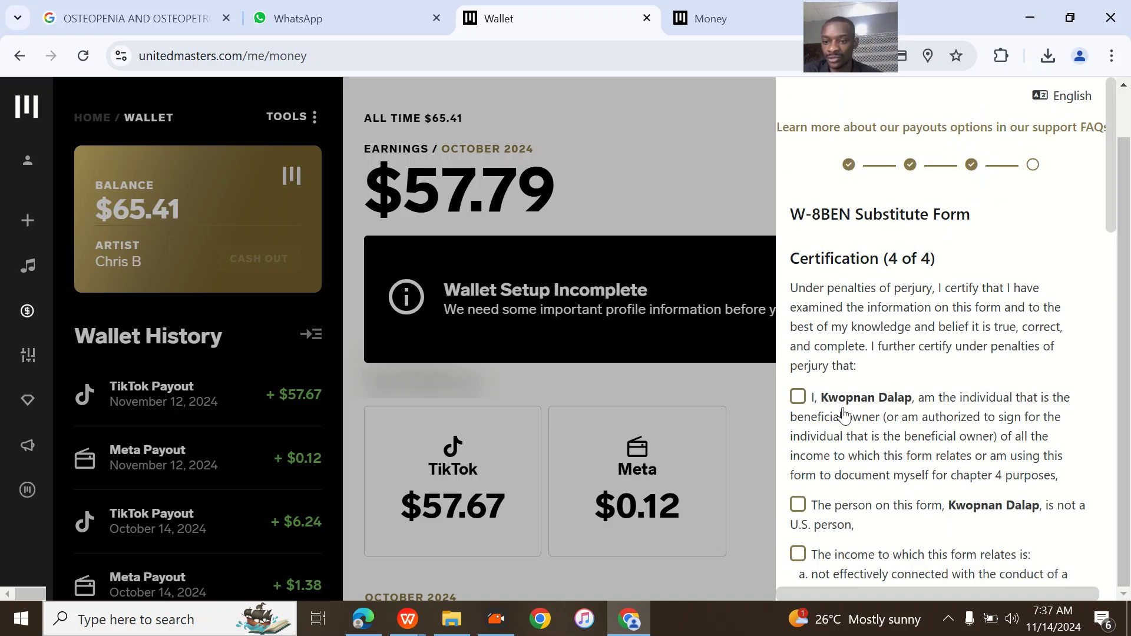
- Tick every certification statement, including UK residence and broker exemption, plus the read-and-acknowledged box
click(797, 397)
click(798, 506)
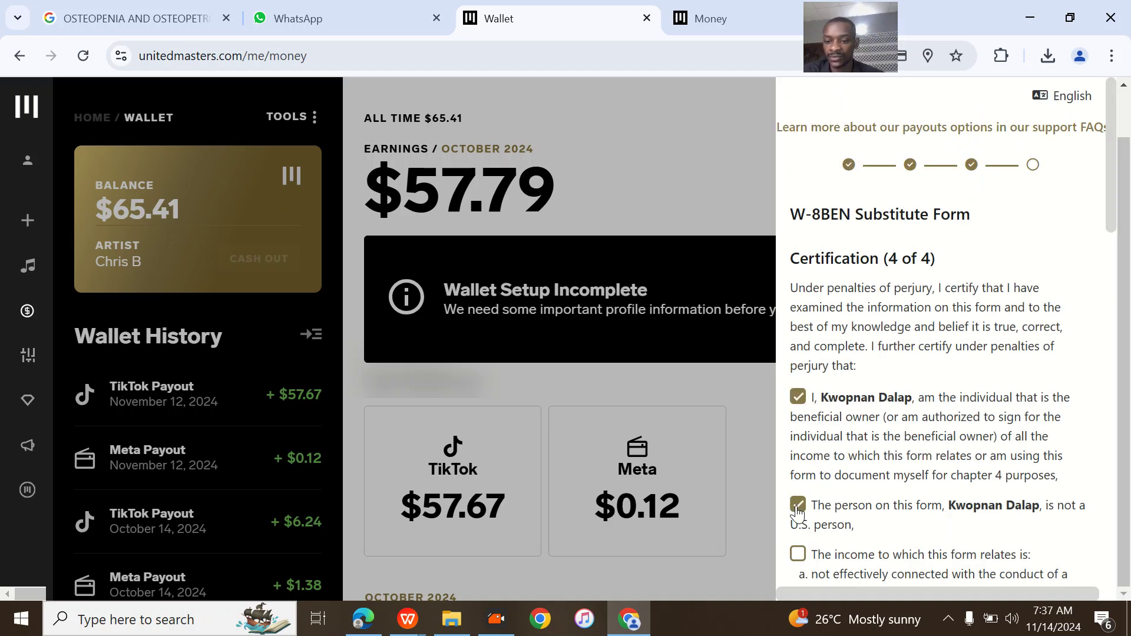
scroll(825, 465, down, 3)
click(798, 397)
scroll(857, 468, down, 3)
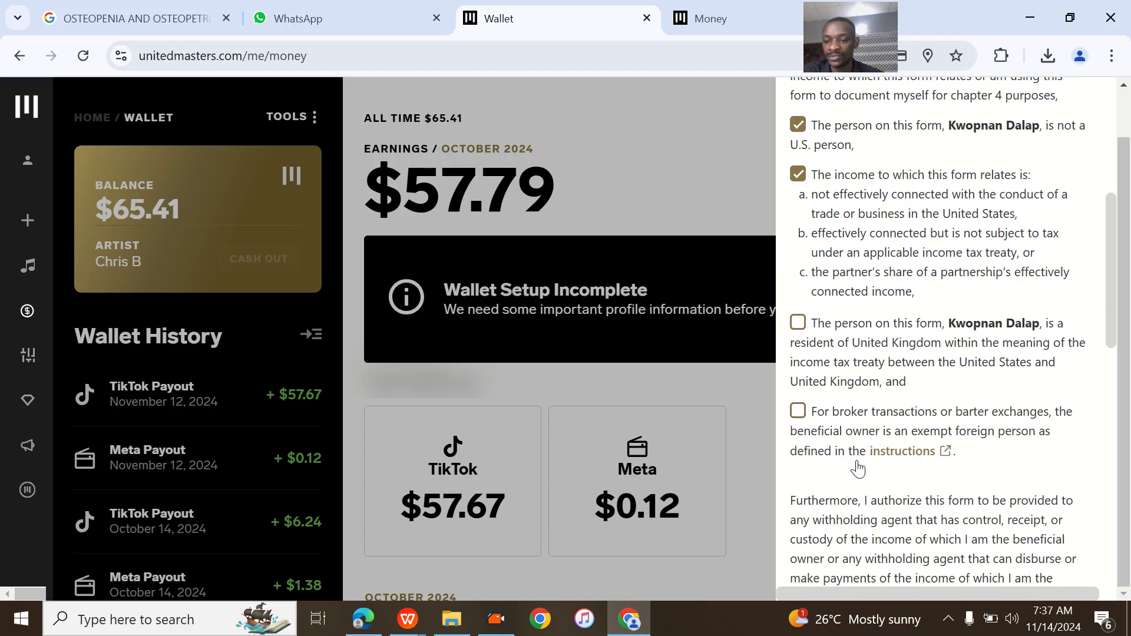
click(798, 327)
click(798, 415)
scroll(805, 418, down, 2)
scroll(805, 418, down, 5)
click(798, 321)
scroll(805, 323, up, 2)
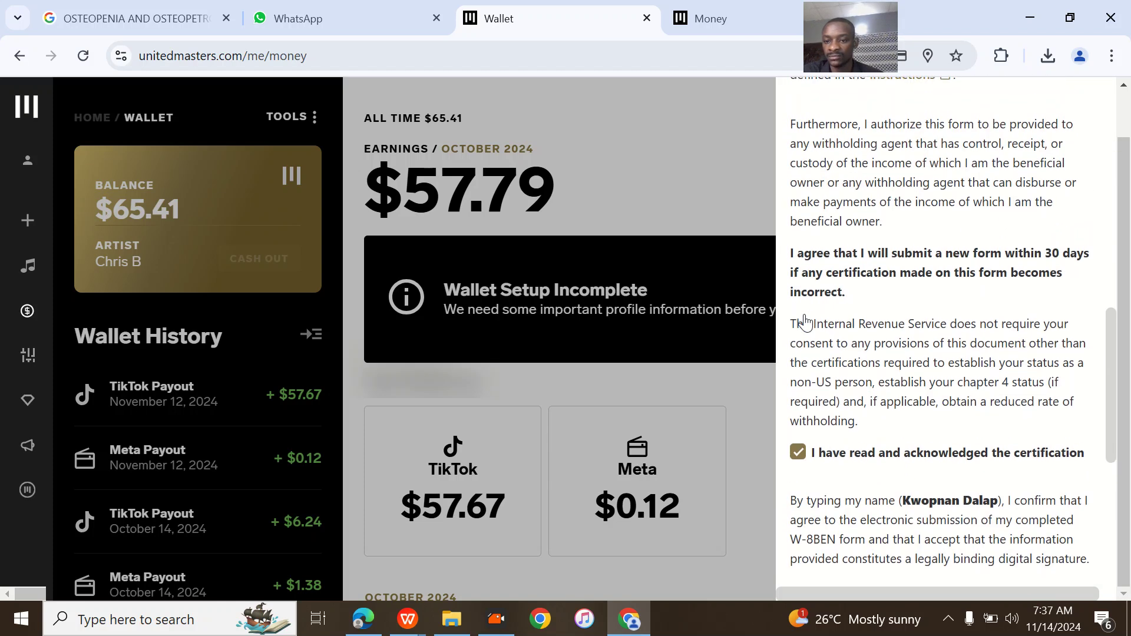
scroll(805, 321, down, 7)
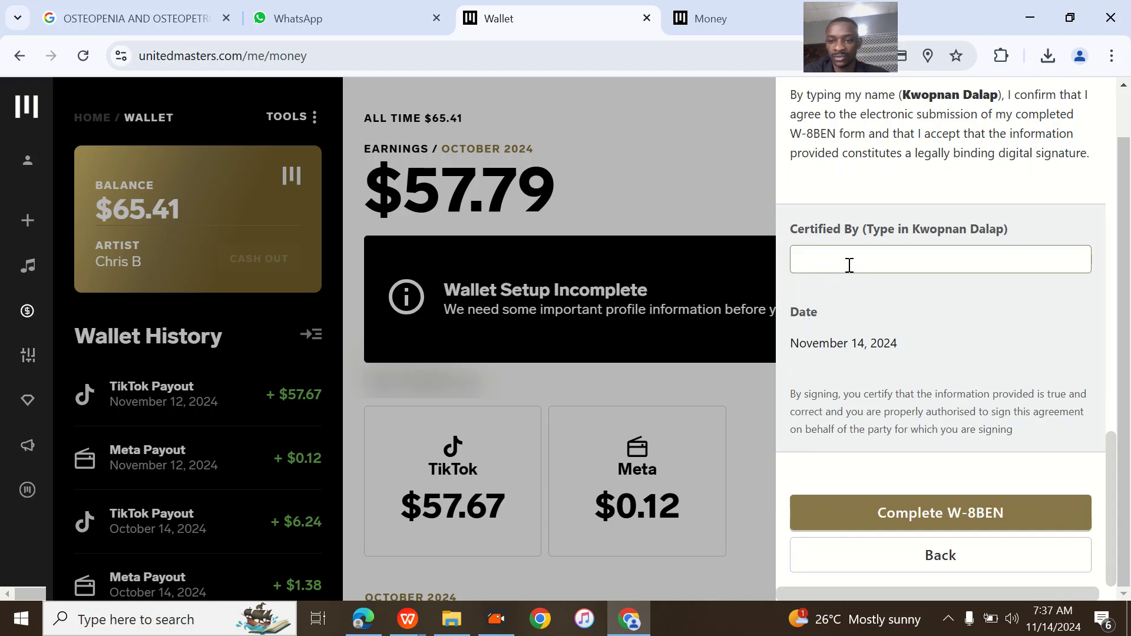
- Sign Certified By with the account holder's full name, complete the W-8BEN and confirm Submit Form
key(Caps_Lock)
key(Caps_Lock)
key(Caps_Lock)
key(Caps_Lock)
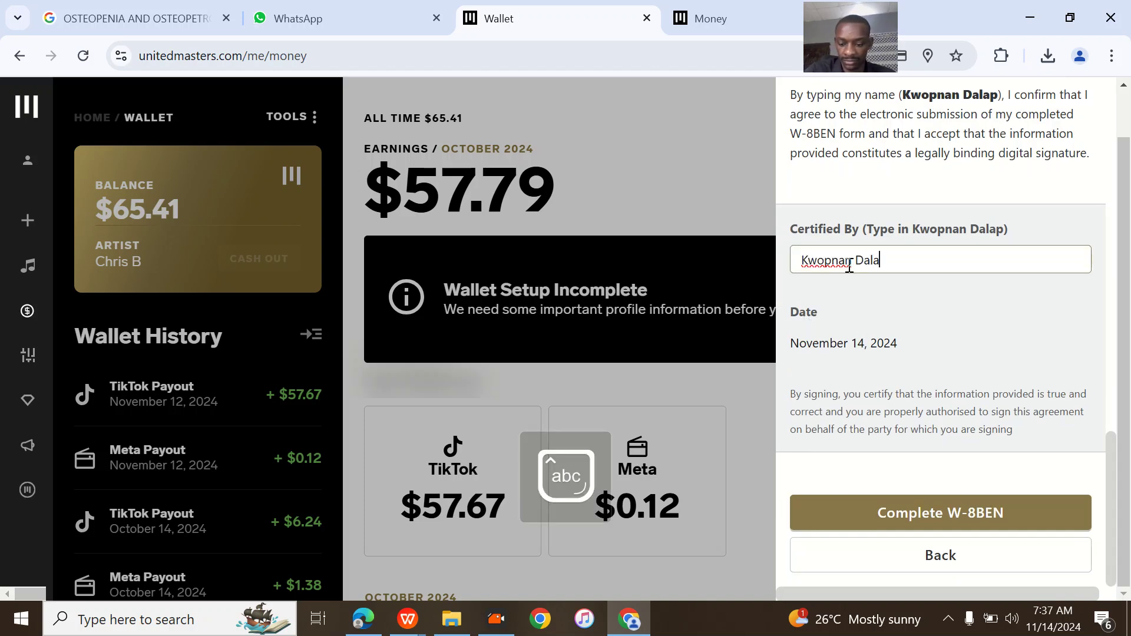
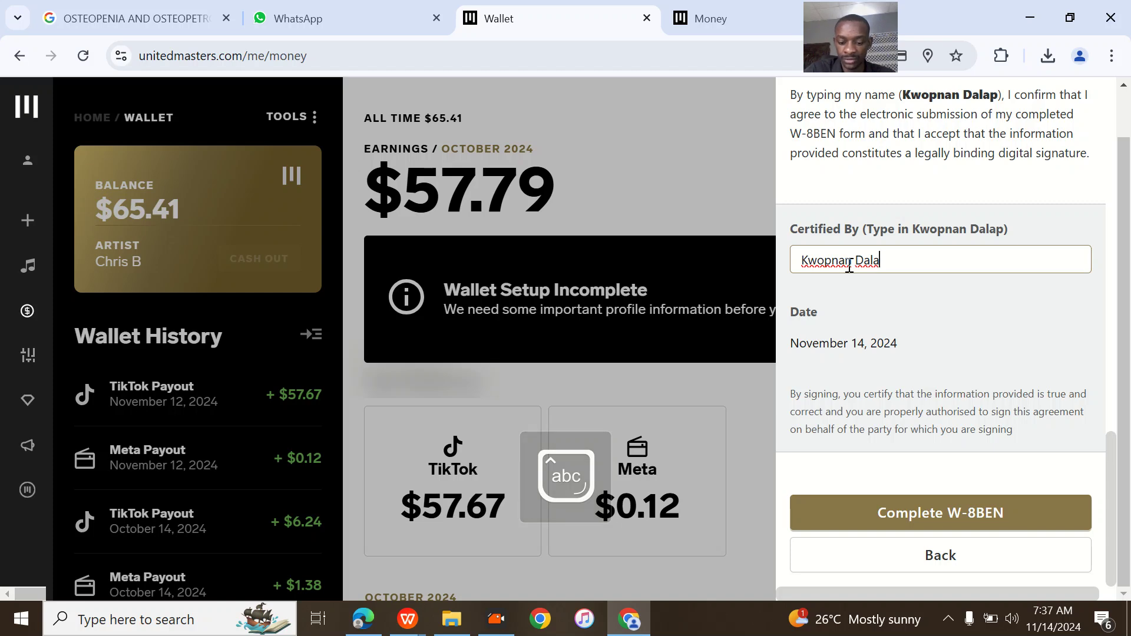
click(944, 510)
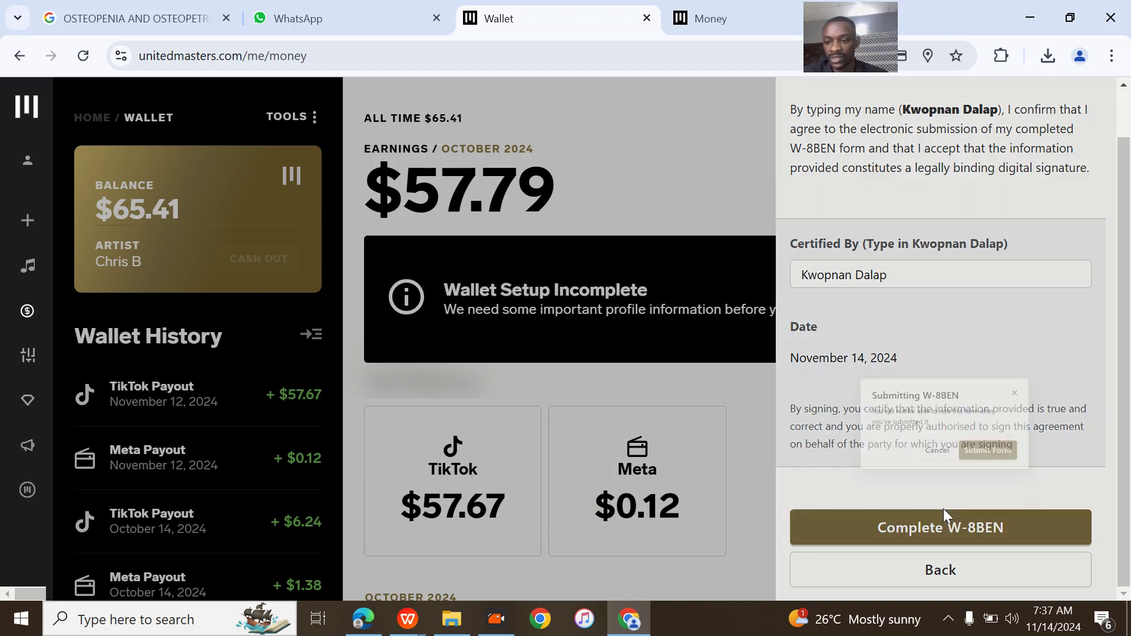
click(1020, 394)
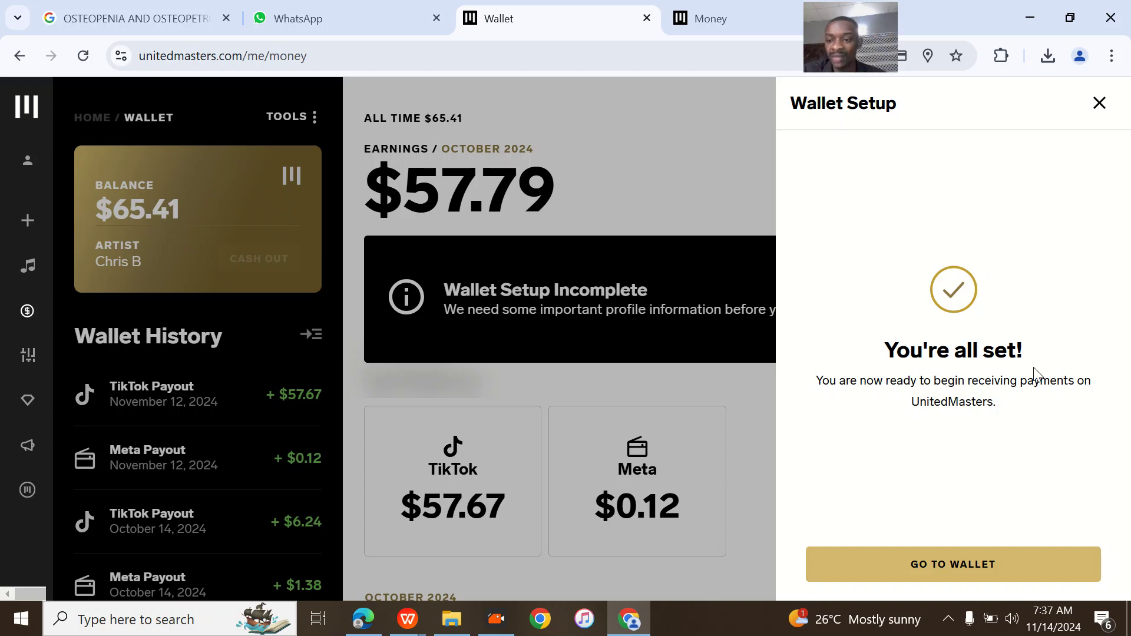
- Return to the wallet and verify bank transfer payout and W-8BEN submitted Nov 14, 2024
click(962, 578)
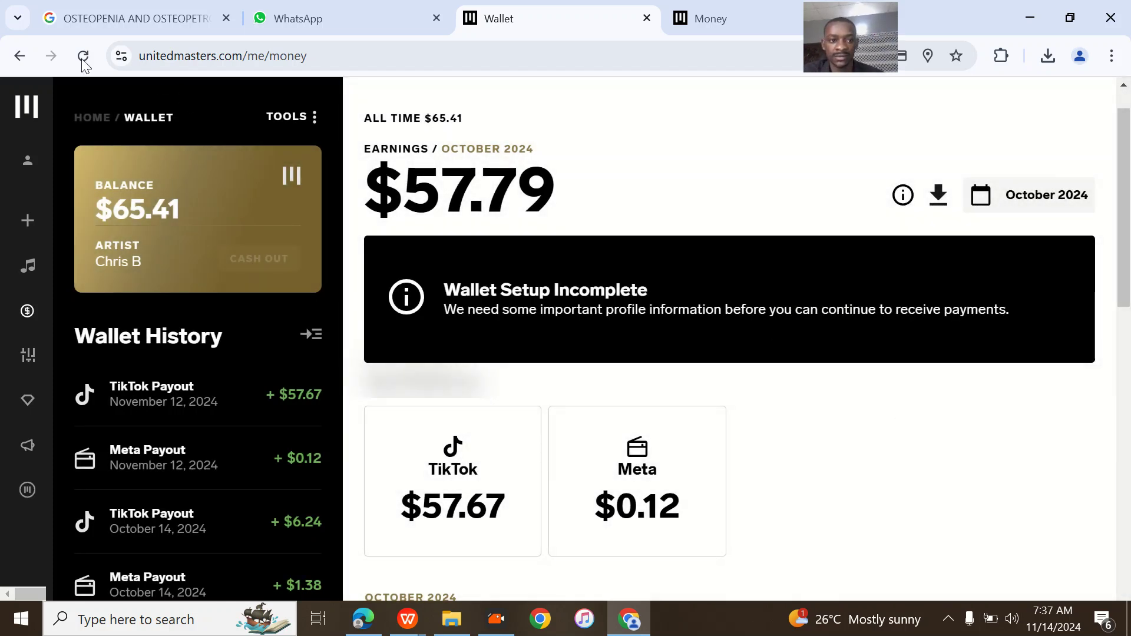
click(76, 57)
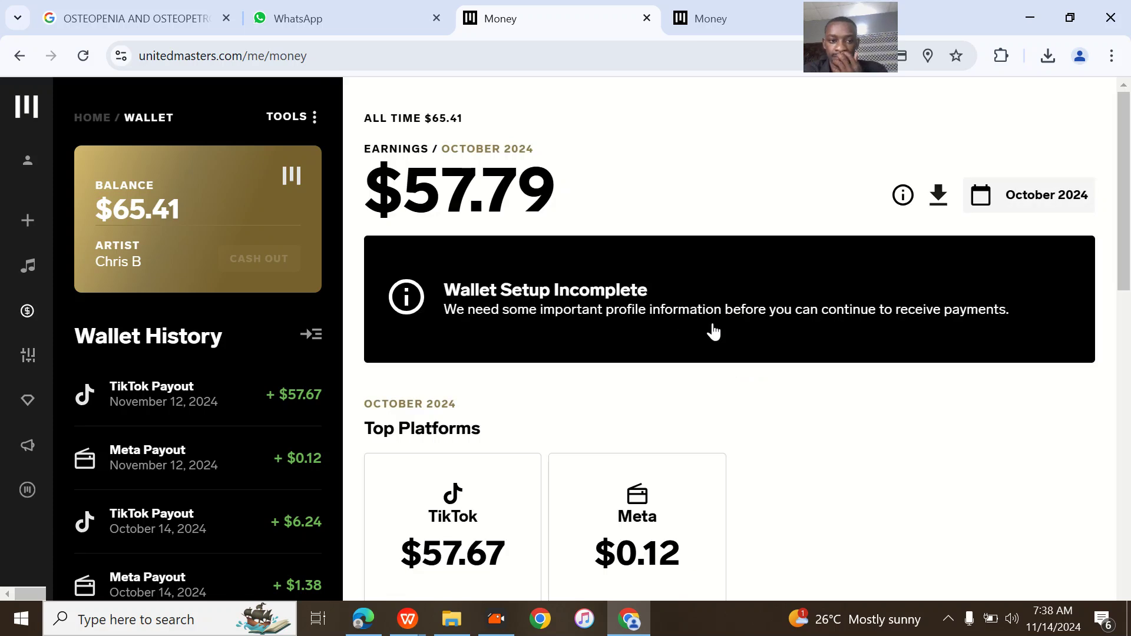
scroll(789, 350, down, 3)
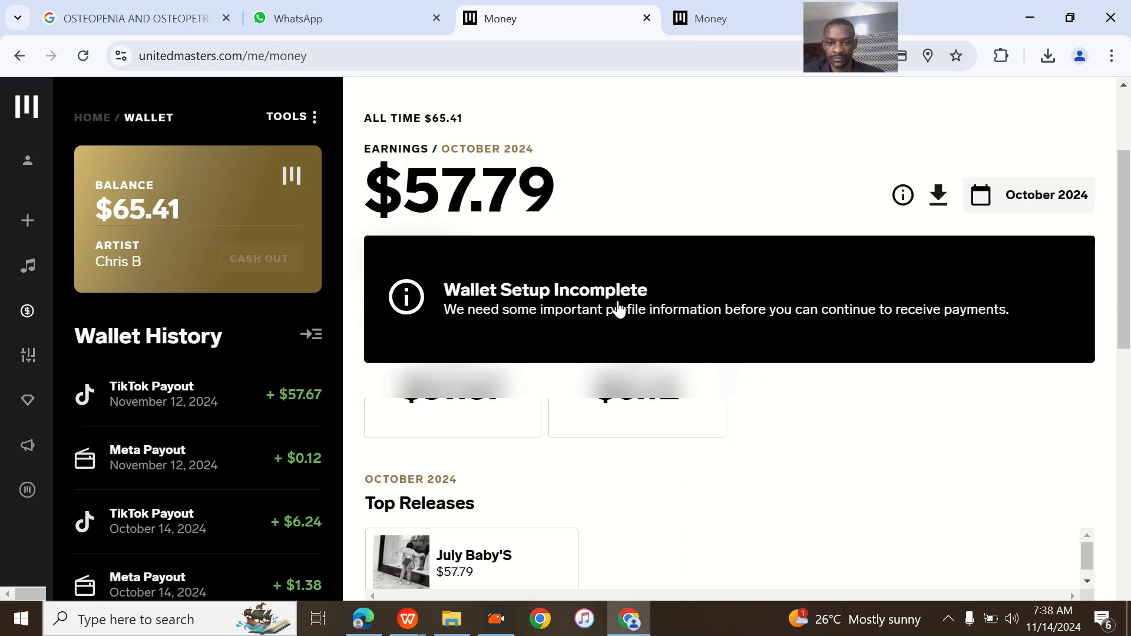
click(617, 307)
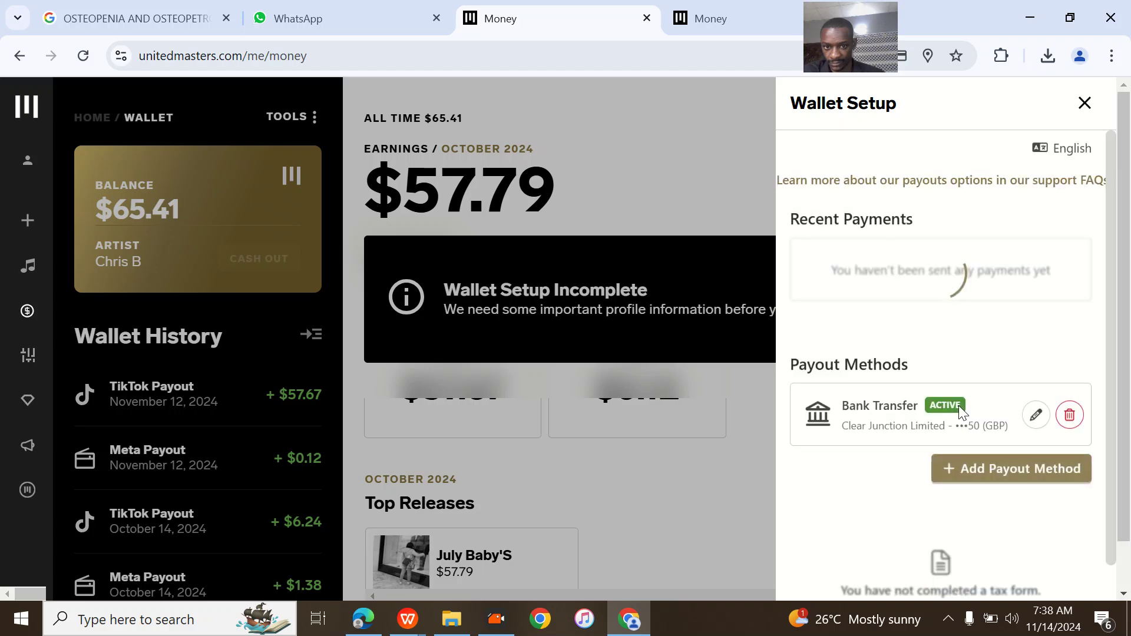
scroll(980, 450, down, 2)
scroll(980, 452, down, 2)
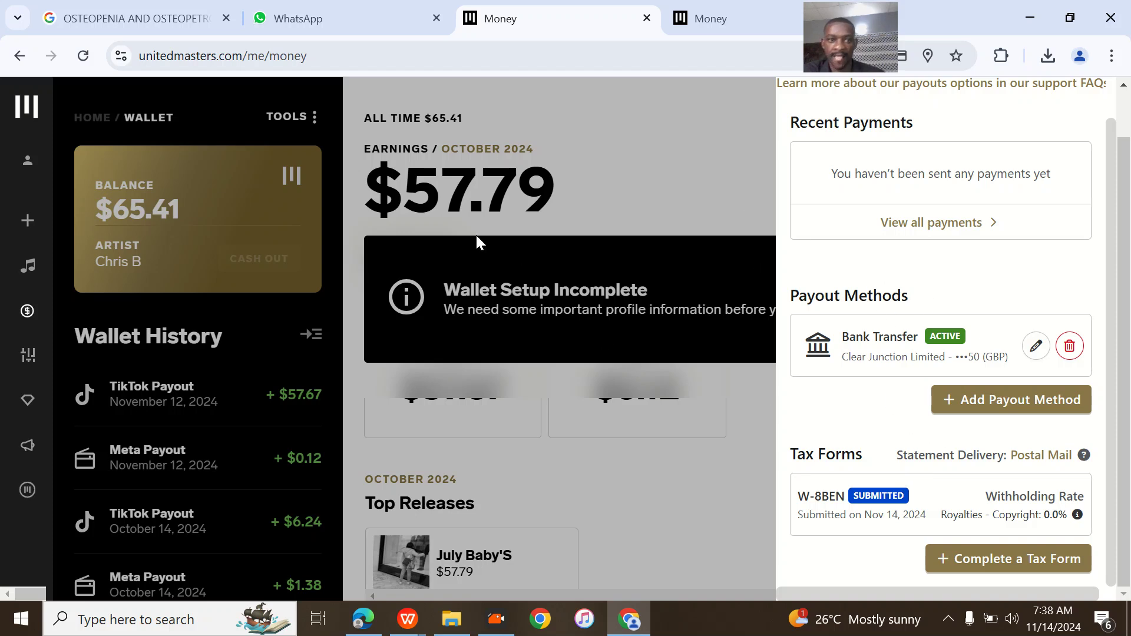
click(662, 245)
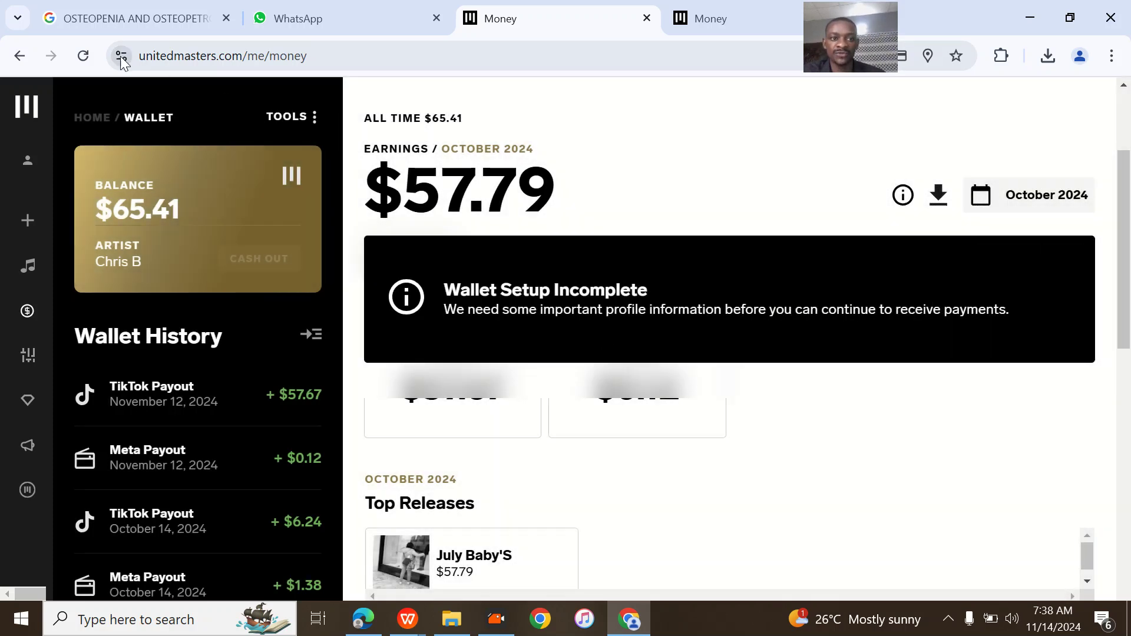
click(85, 55)
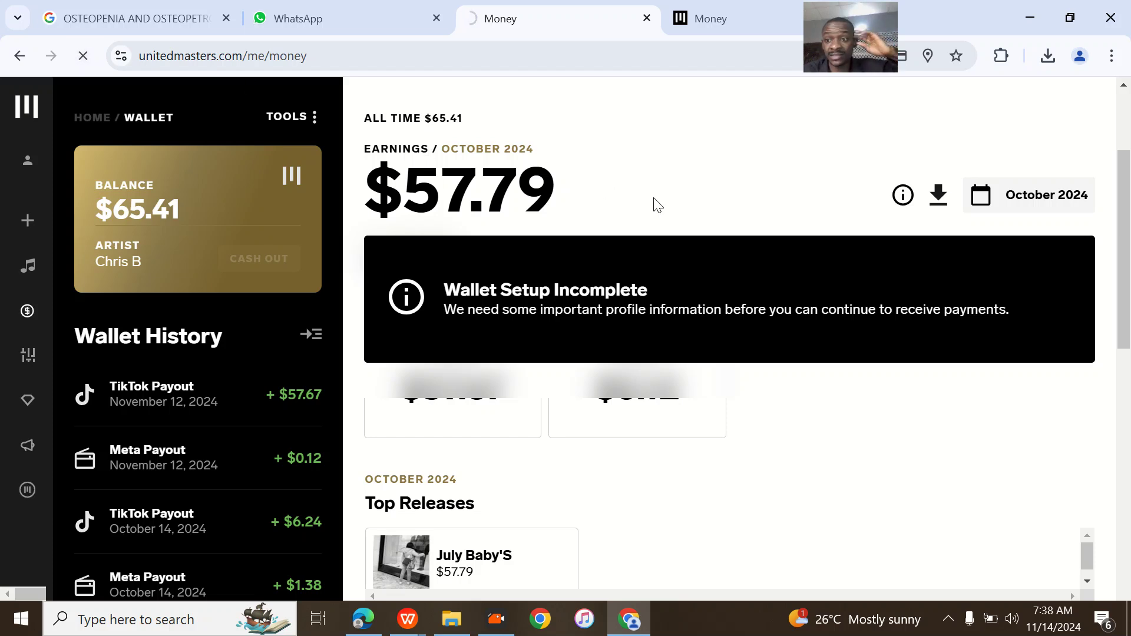